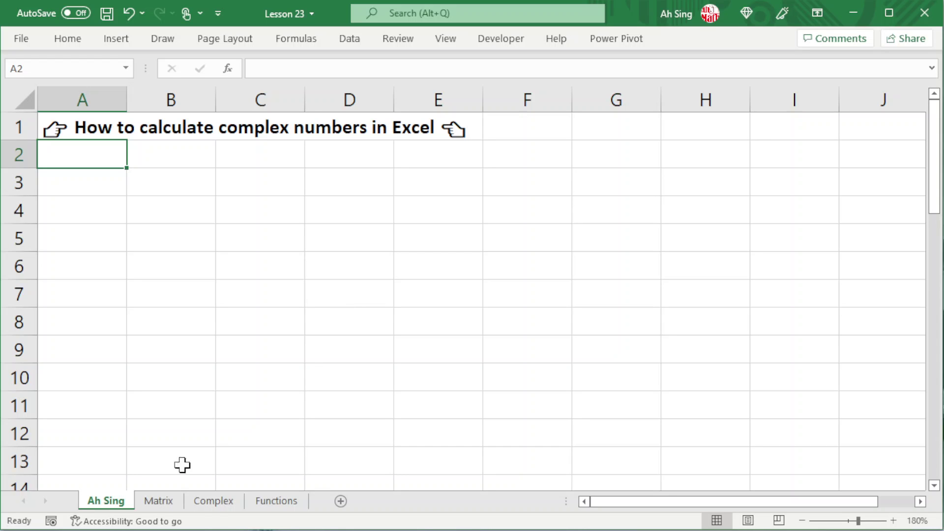
Step: Switch to the Complex worksheet holding the z1 and z2 coefficient table
{"action": "left_click", "coordinate": [207, 501]}
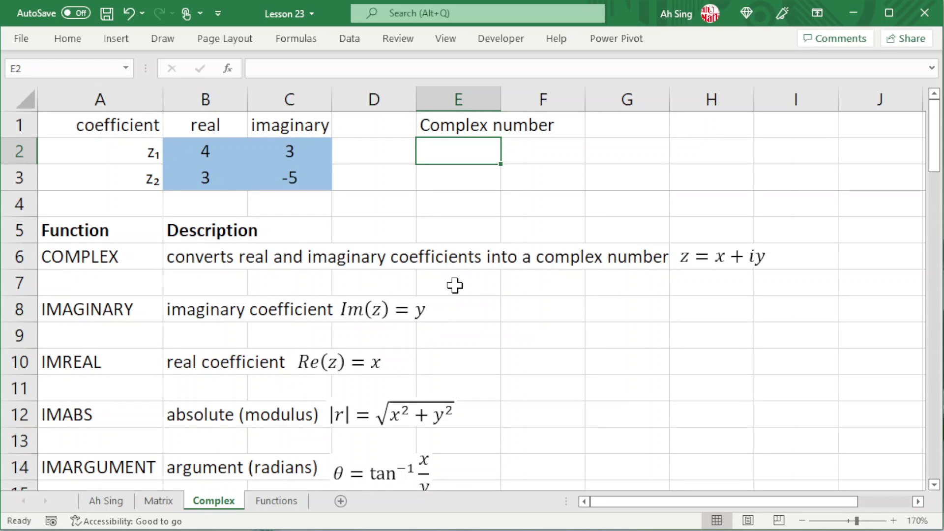
Step: Enter =COMPLEX(4,3) in E2 to get 4+3i
{"action": "type", "text": "=compl"}
{"action": "key", "text": "Tab"}
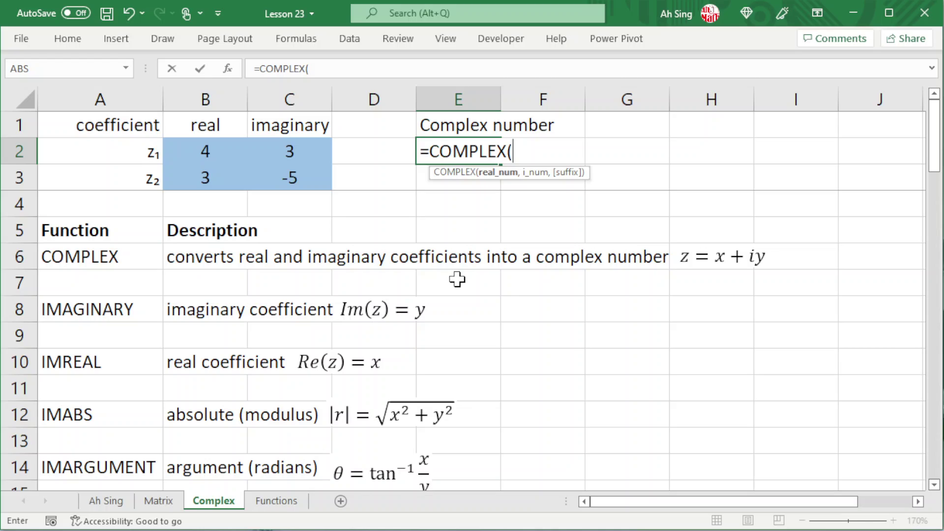
{"action": "type", "text": "4,"}
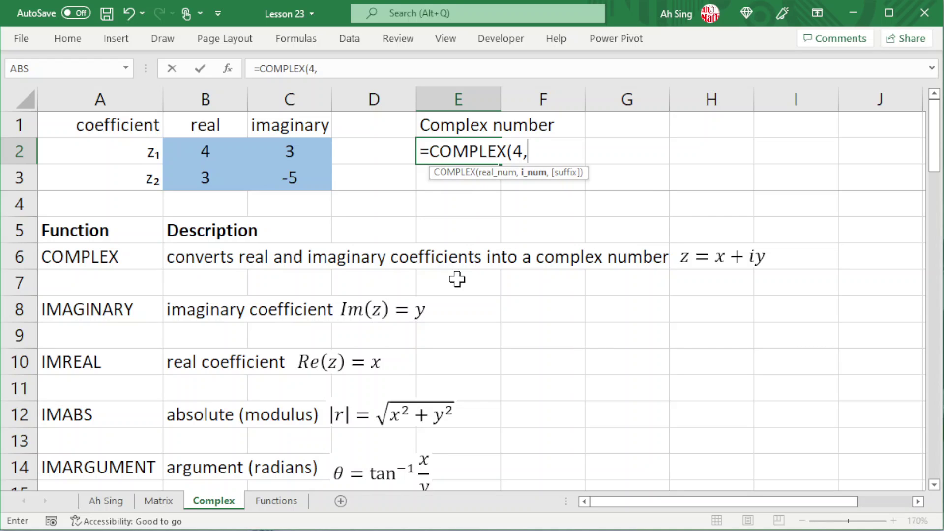
{"action": "type", "text": "3"}
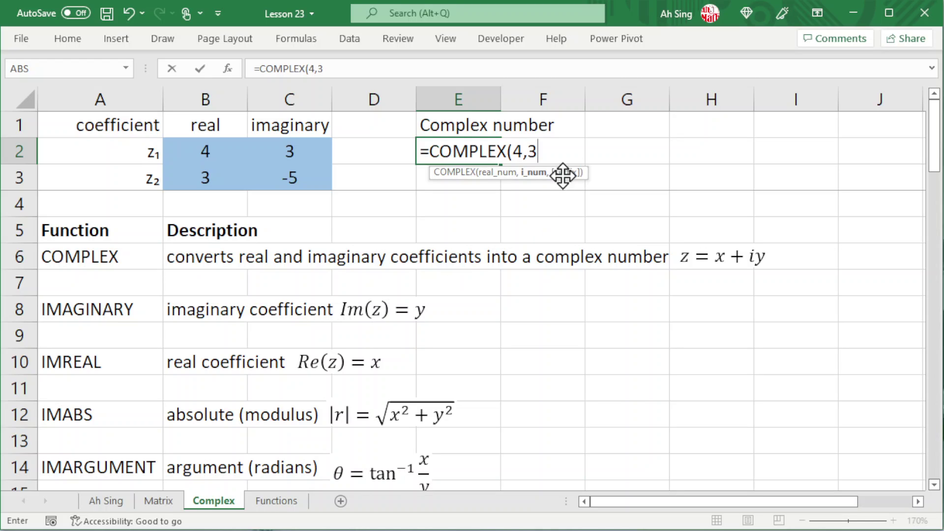
{"action": "key", "text": "Return"}
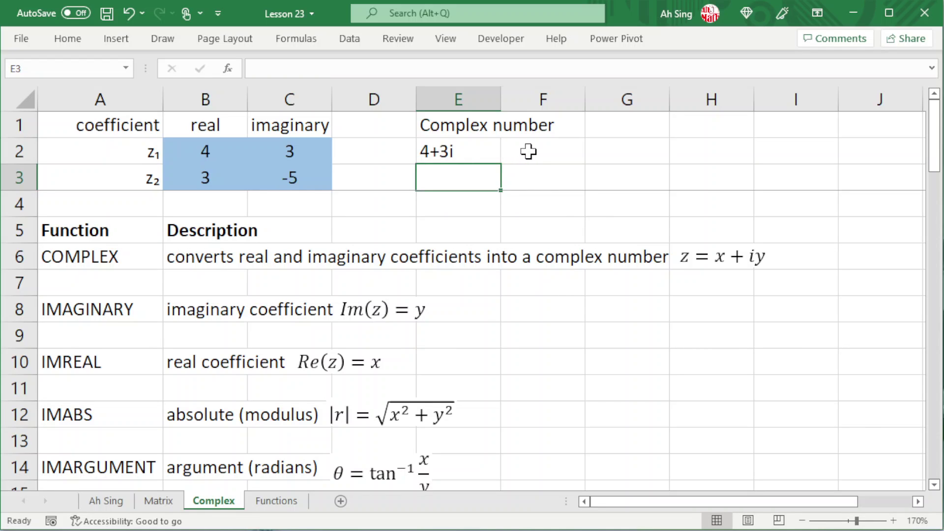
Step: Enter =COMPLEX(4,3,"j") in F2 to get 4+3j with the j suffix
{"action": "left_click", "coordinate": [528, 151]}
{"action": "type", "text": "=comple"}
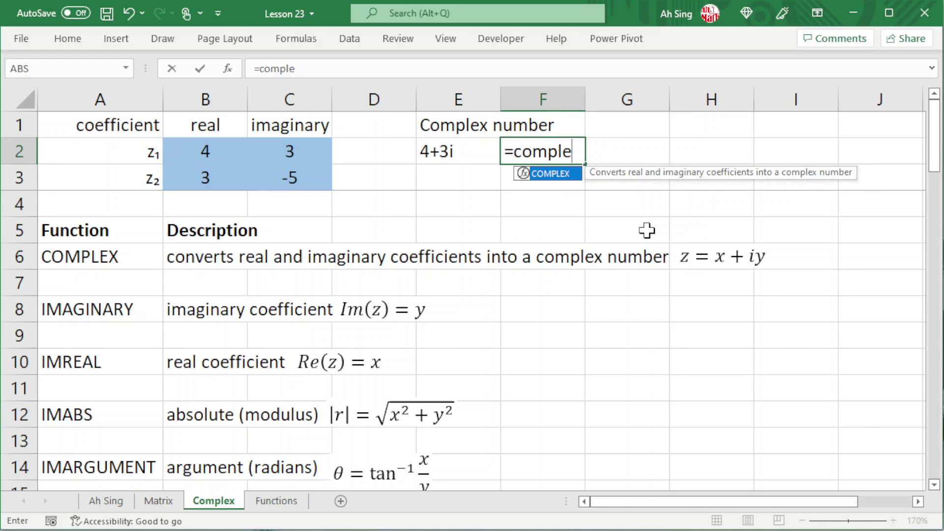
{"action": "key", "text": "Tab"}
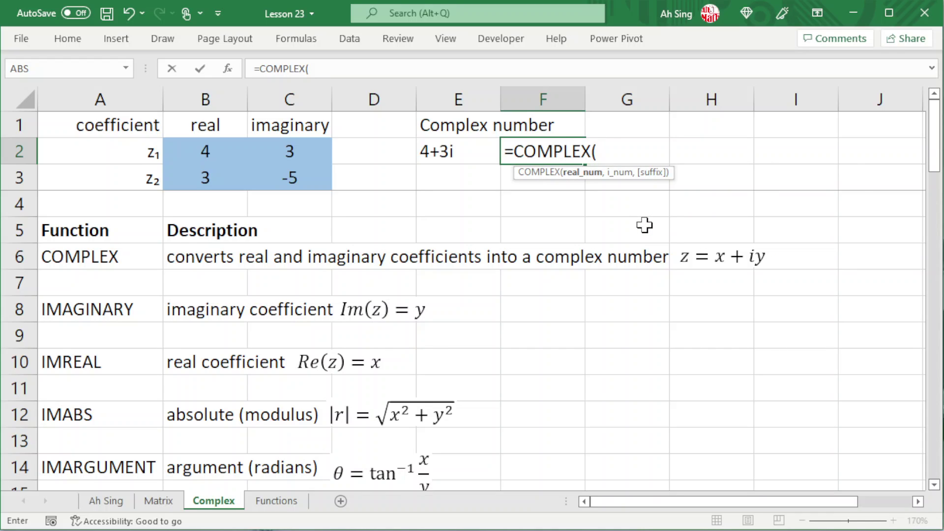
{"action": "type", "text": "4,"}
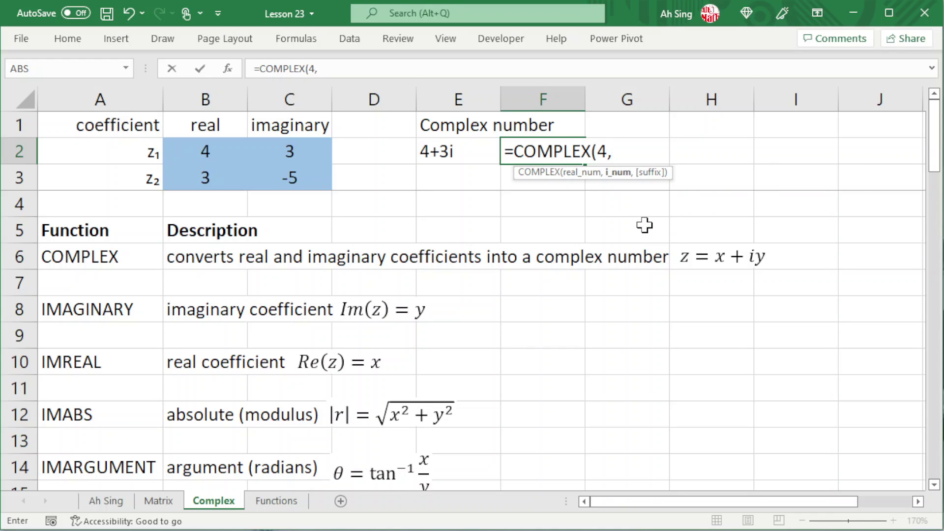
{"action": "type", "text": "3,"}
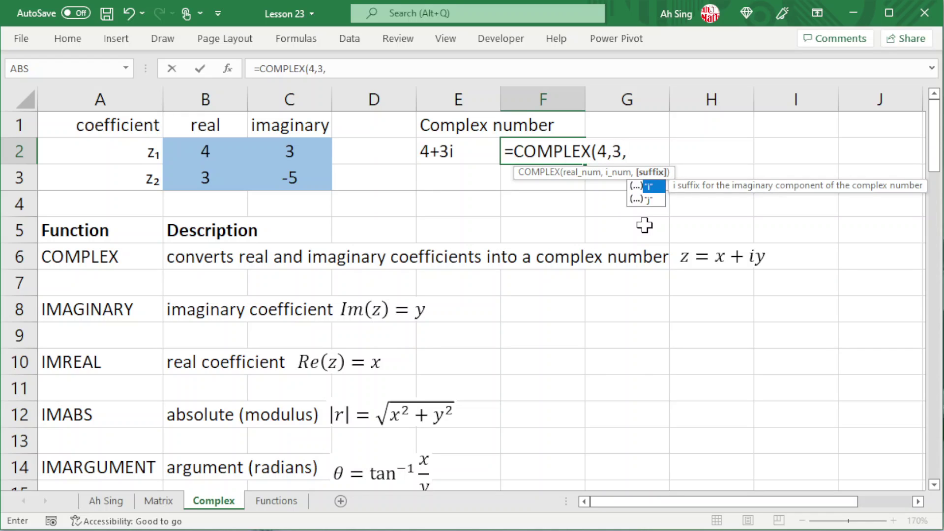
{"action": "left_click", "coordinate": [652, 201]}
{"action": "double_click", "coordinate": [654, 201]}
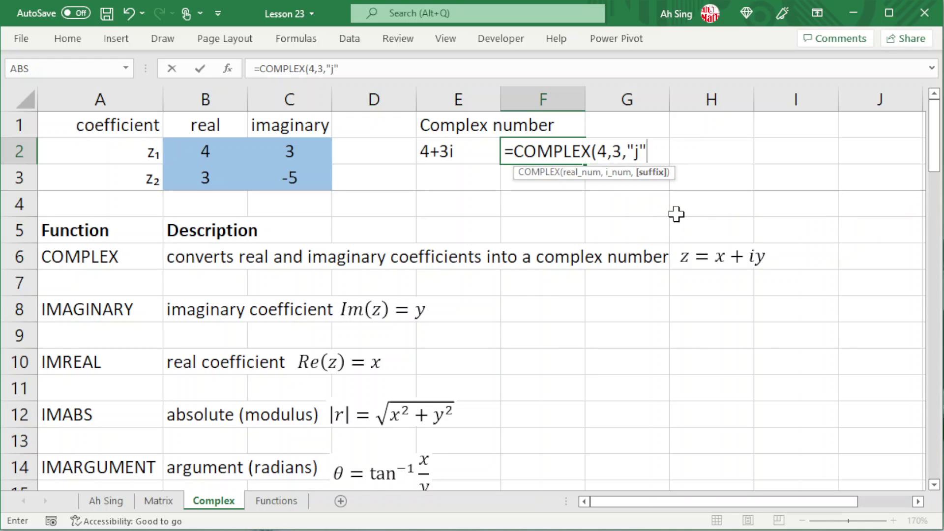
{"action": "key", "text": "Return"}
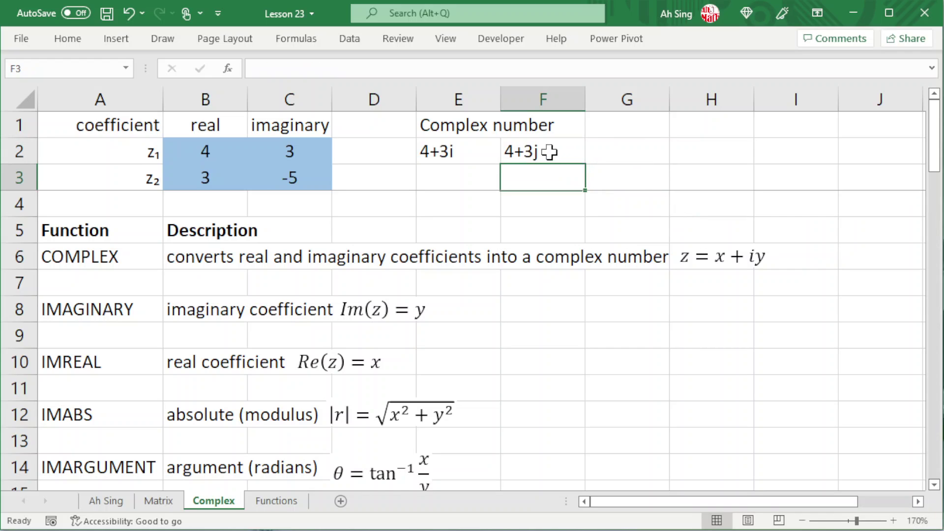
{"action": "key", "text": "Left"}
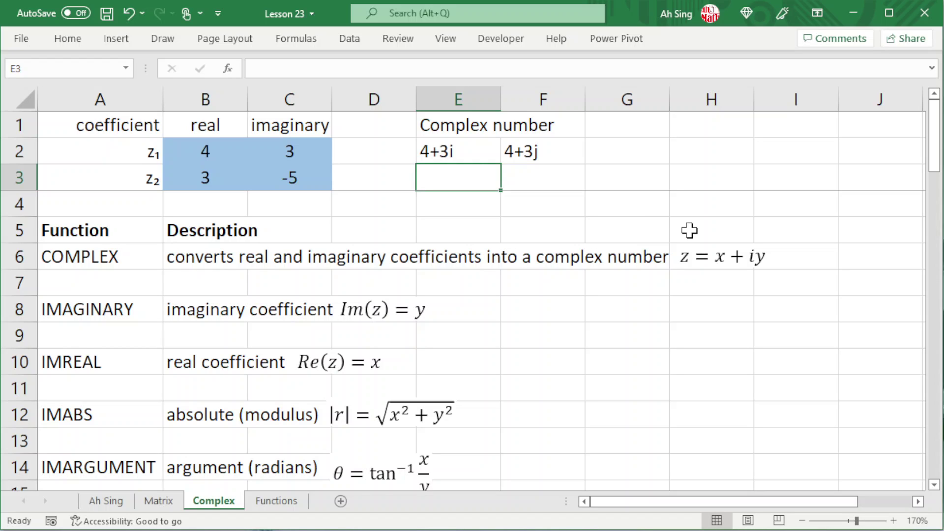
Step: Enter =COMPLEX(B3,C3) in E3 to produce 3-5i from z2's coefficients
{"action": "type", "text": "=compl"}
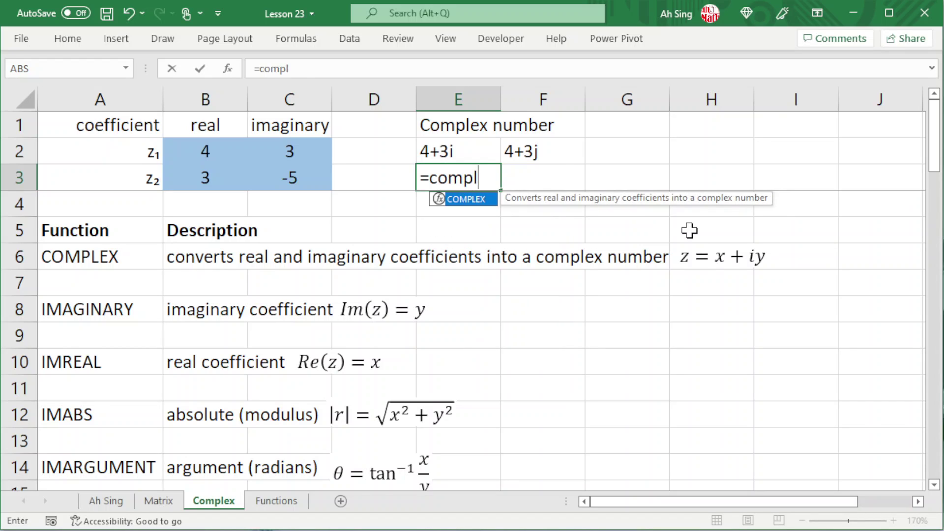
{"action": "key", "text": "Tab"}
{"action": "left_click", "coordinate": [207, 178]}
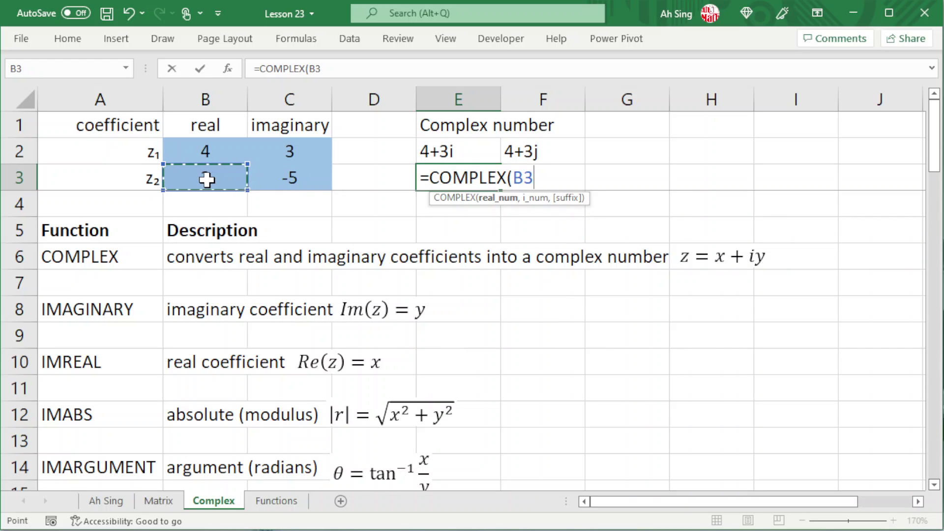
{"action": "type", "text": ","}
{"action": "left_click", "coordinate": [261, 179]}
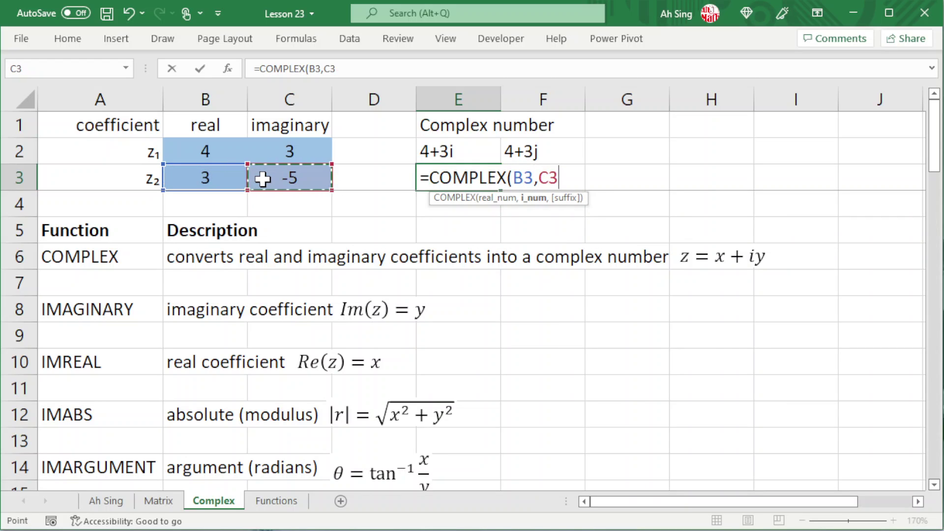
{"action": "key", "text": "Return"}
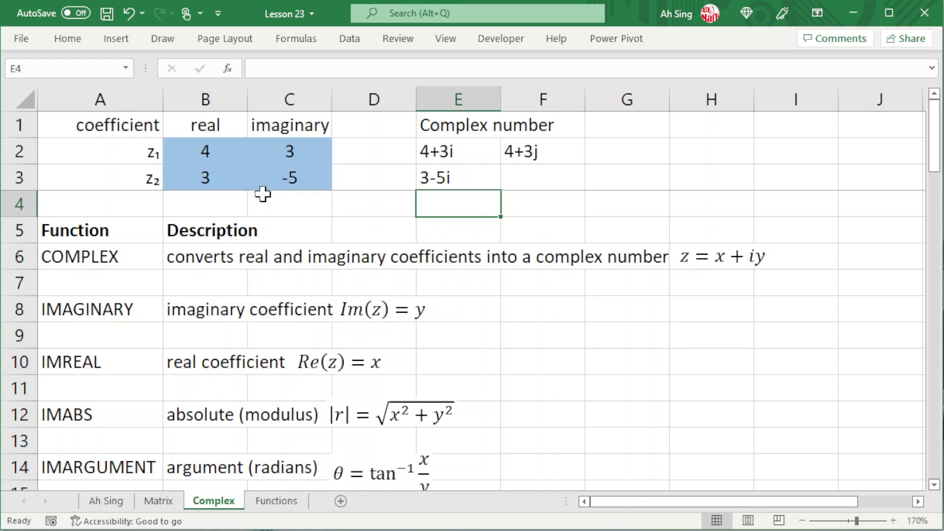
Step: Enter =IMAGINARY(4+3i) in B9 and accept Excel's formula correction
{"action": "left_click", "coordinate": [203, 333]}
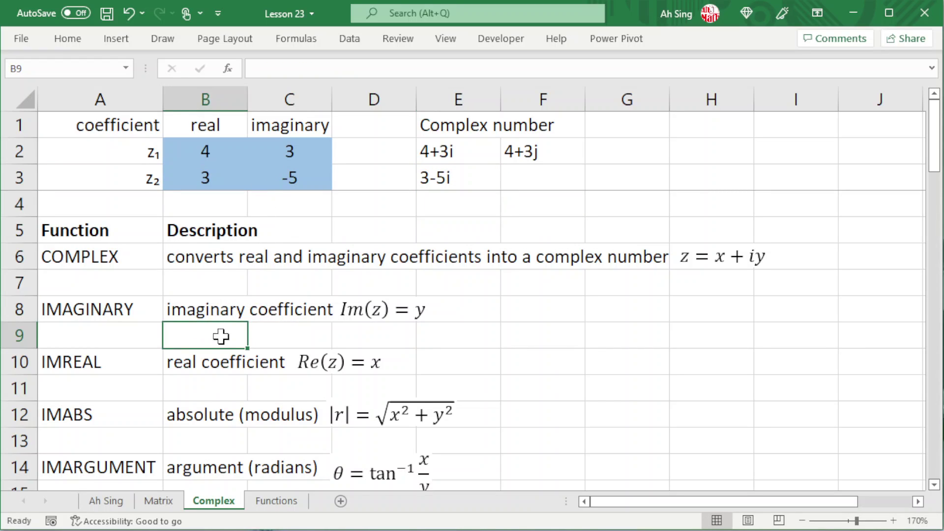
{"action": "type", "text": "=imagi"}
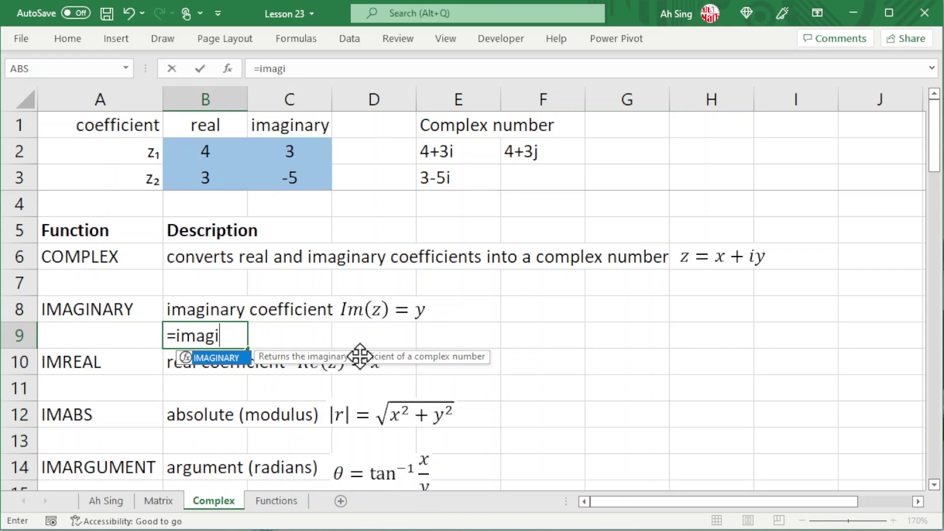
{"action": "key", "text": "Tab"}
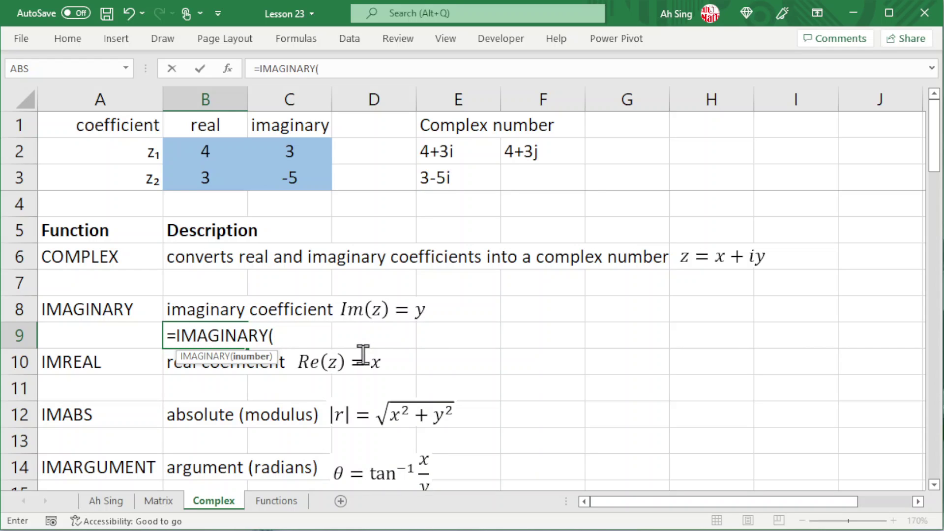
{"action": "type", "text": "4+3i"}
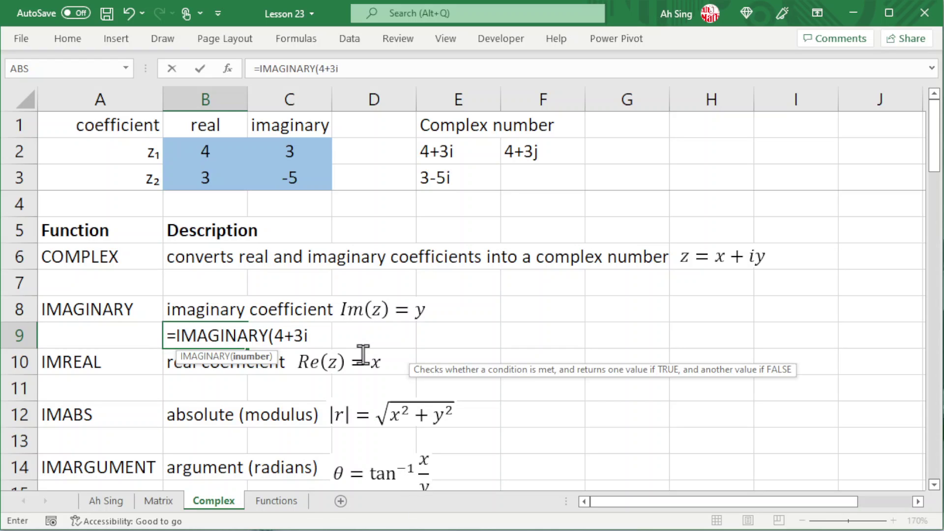
{"action": "key", "text": "Return"}
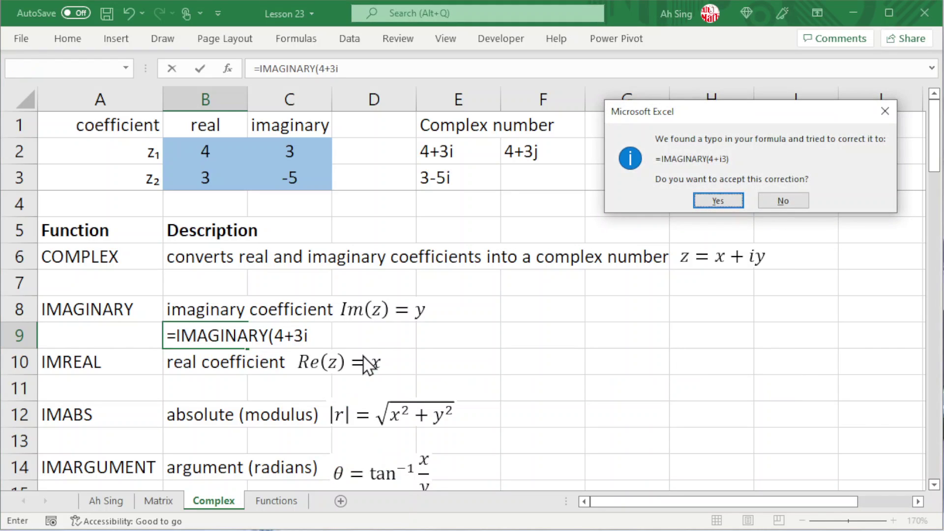
{"action": "key", "text": "Return"}
Step: Correct B9's formula to =IMAGINARY("4+3i") so it returns 3
{"action": "left_click", "coordinate": [222, 332]}
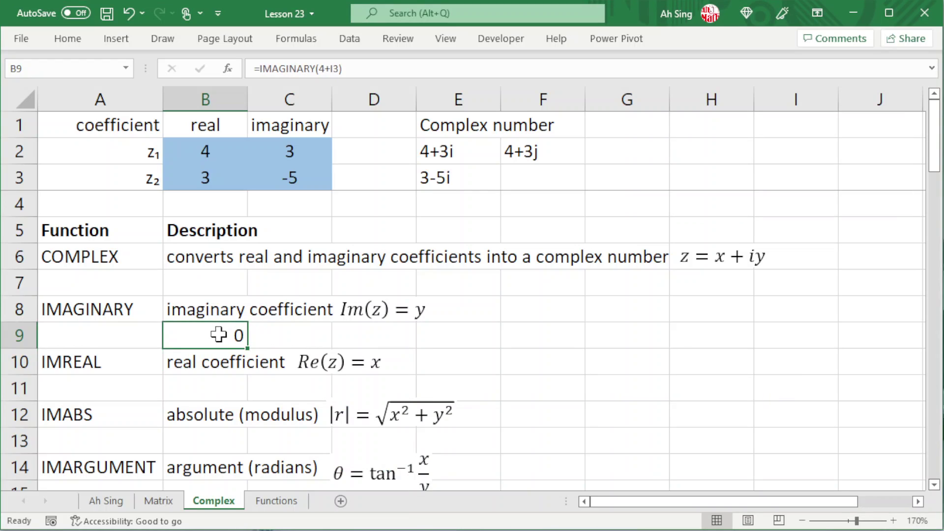
{"action": "left_click", "coordinate": [349, 68]}
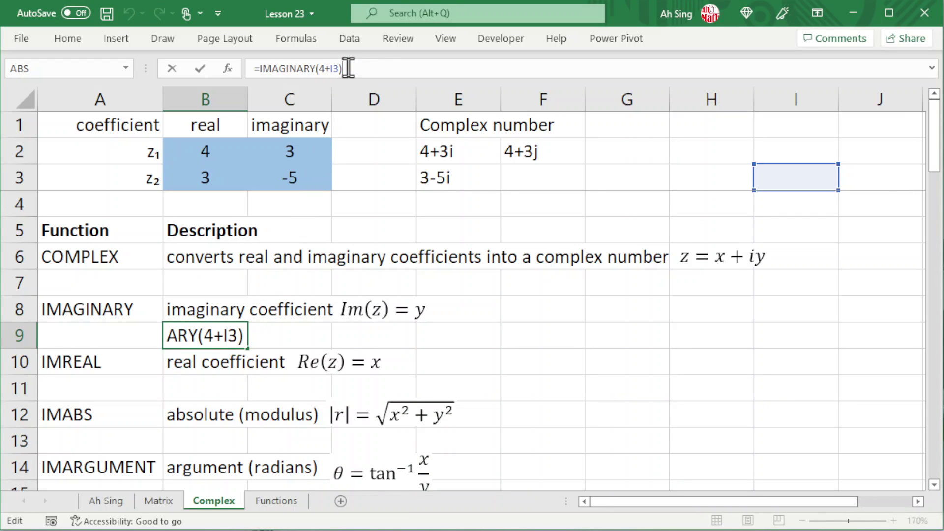
{"action": "double_click", "coordinate": [333, 69]}
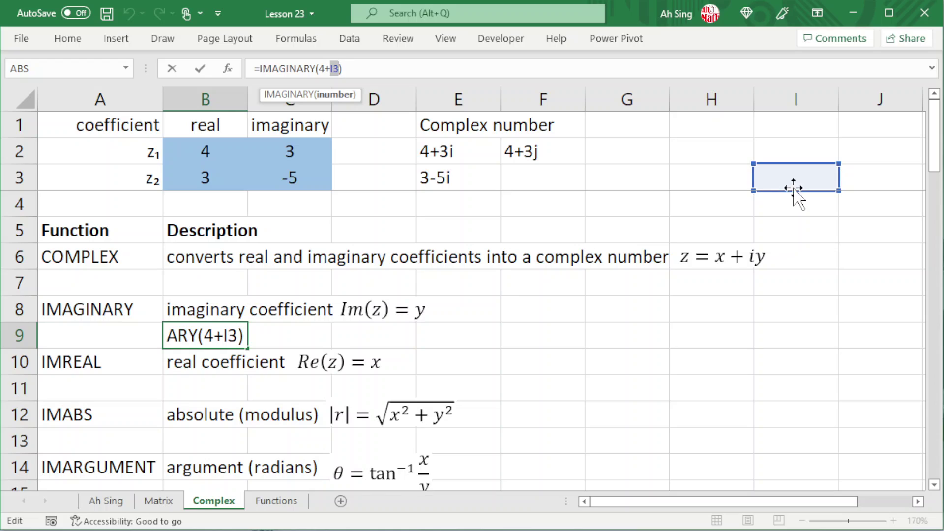
{"action": "key", "text": "BackSpace"}
{"action": "key", "text": "BackSpace"}
{"action": "key", "text": "BackSpace"}
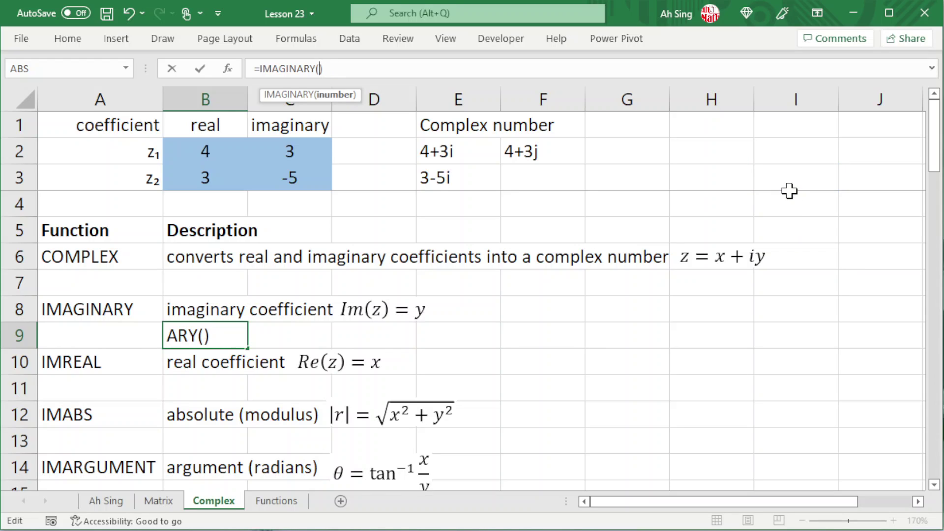
{"action": "type", "text": "\""}
{"action": "type", "text": "4+3i"}
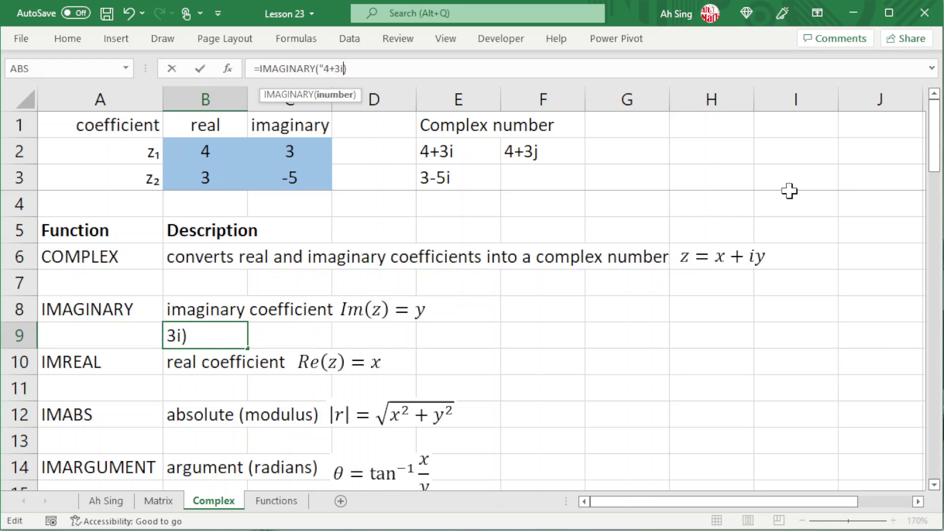
{"action": "type", "text": "\""}
{"action": "key", "text": "Return"}
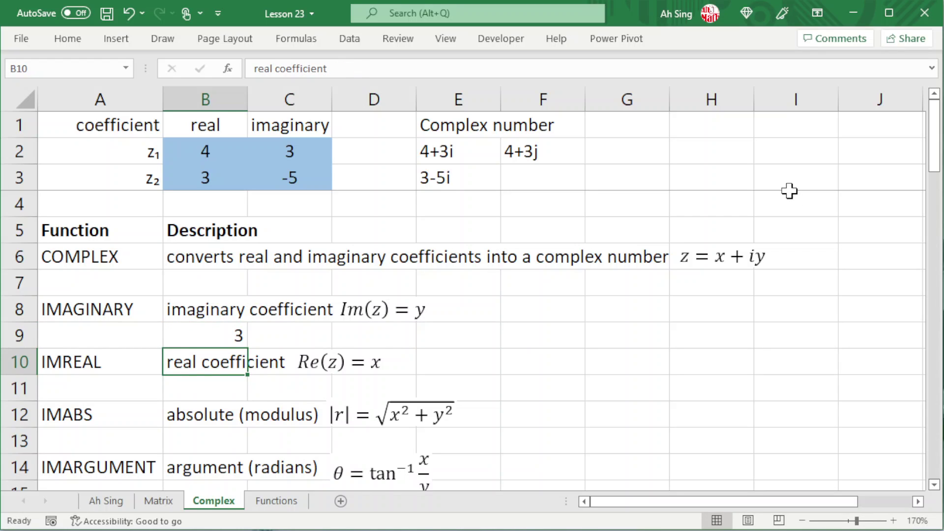
{"action": "left_click", "coordinate": [241, 337]}
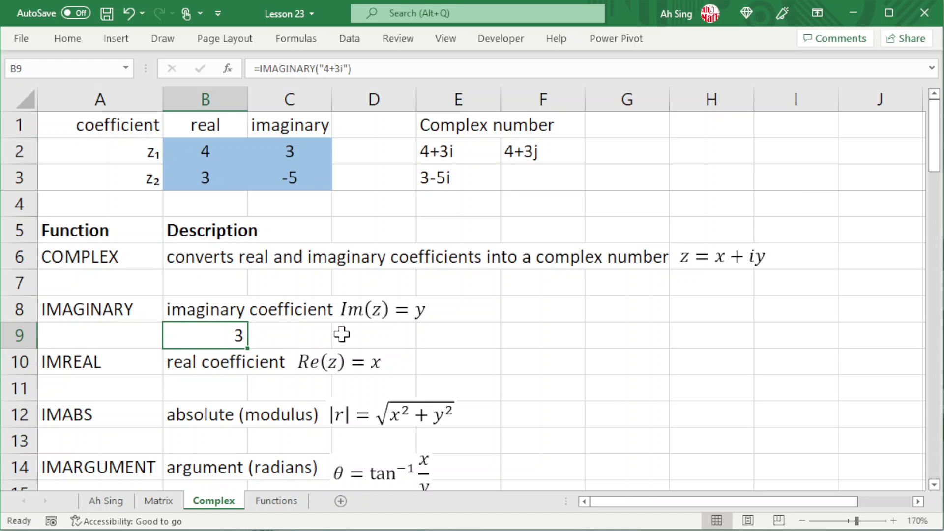
Step: Enter =IMAGINARY(E2) in F9, returning 3 from the 4+3i cell
{"action": "left_click", "coordinate": [532, 334]}
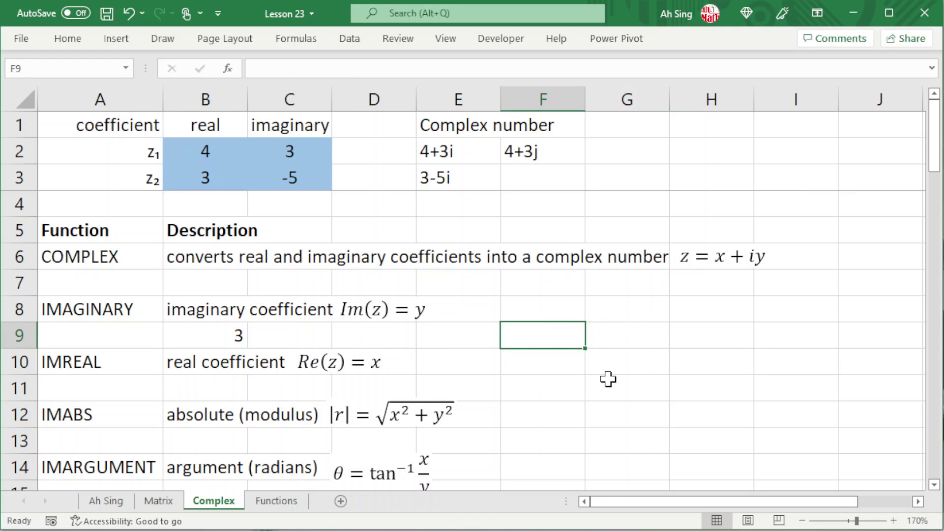
{"action": "type", "text": "=imagi"}
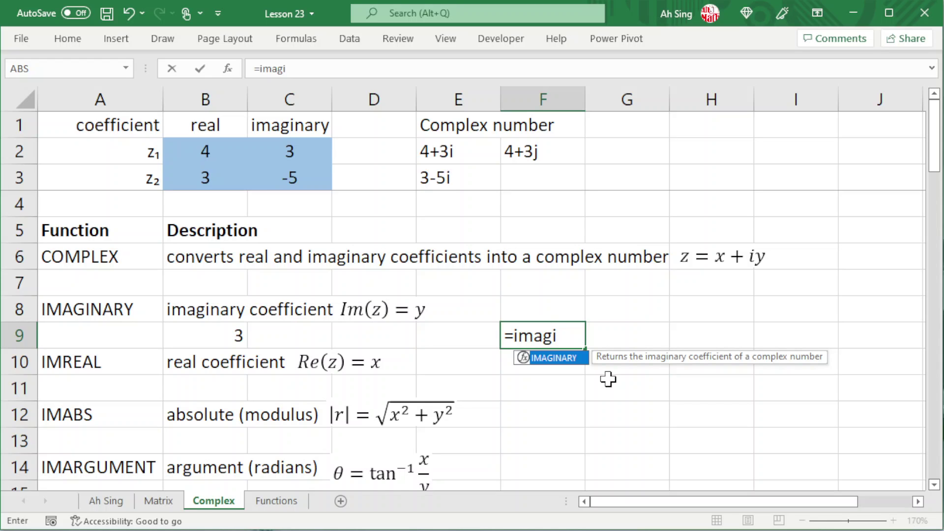
{"action": "key", "text": "Tab"}
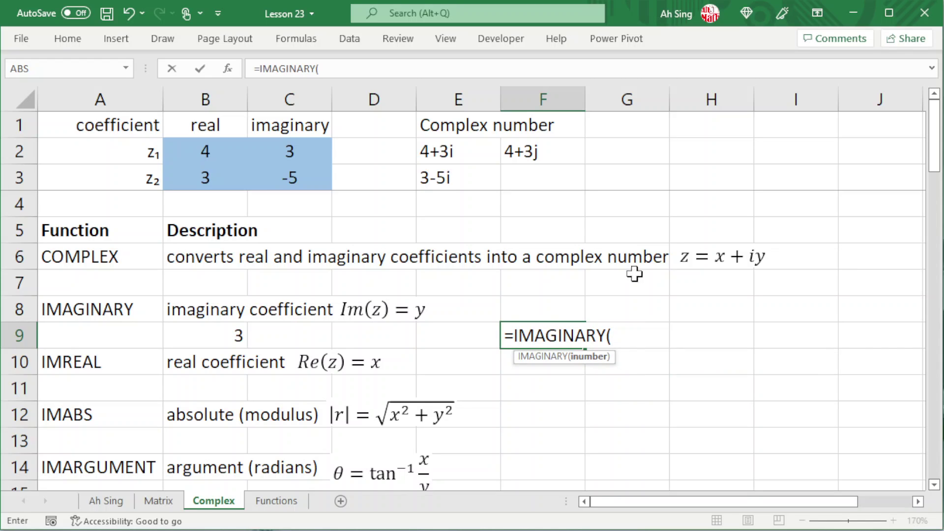
{"action": "left_click", "coordinate": [459, 154]}
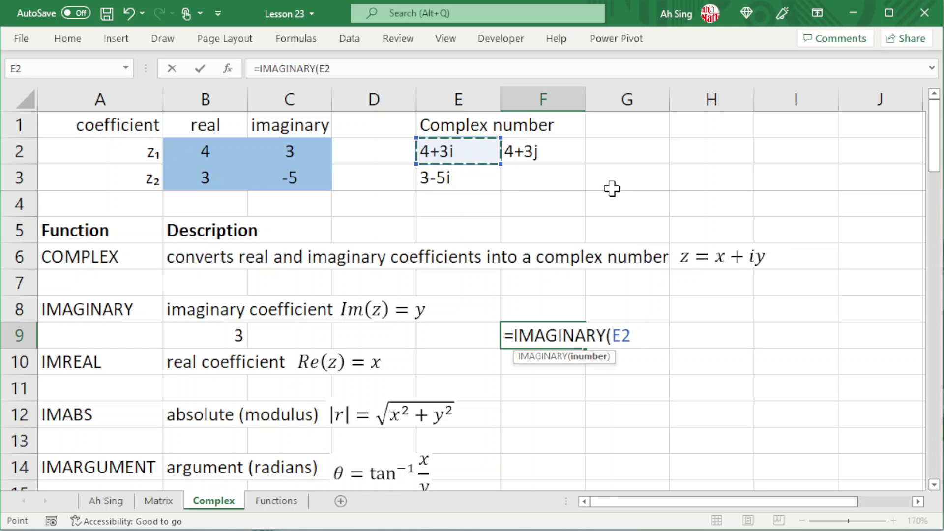
{"action": "key", "text": "Return"}
{"action": "left_click", "coordinate": [533, 336]}
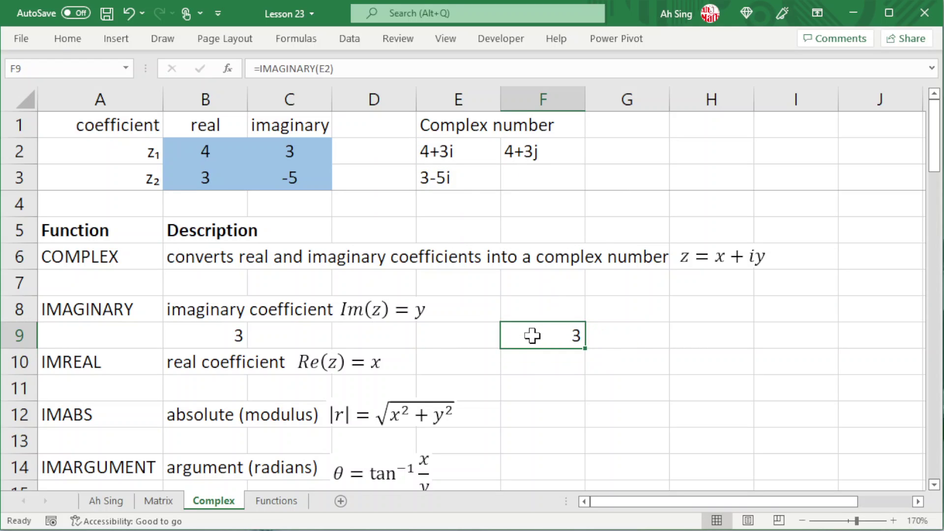
{"action": "left_click", "coordinate": [204, 387]}
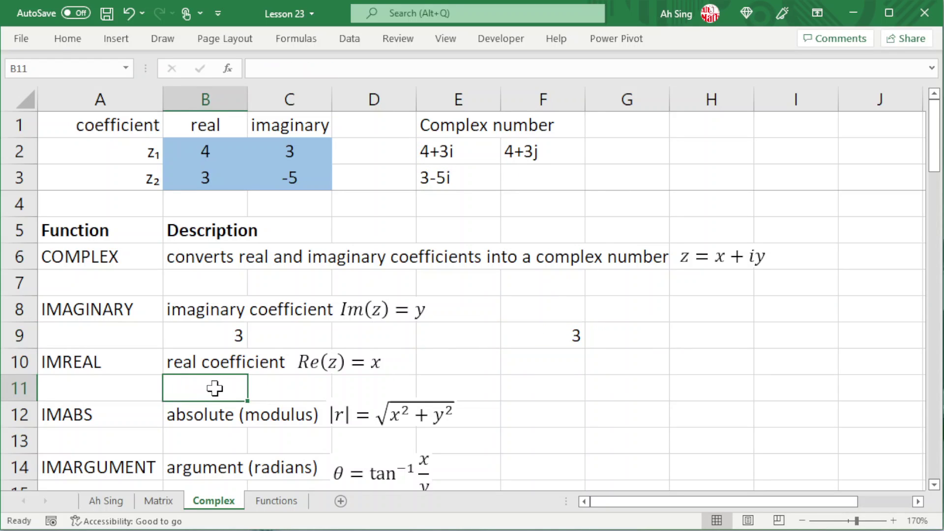
Step: Enter =IMREAL(E2) in B11, returning the real coefficient 4
{"action": "type", "text": "=imre"}
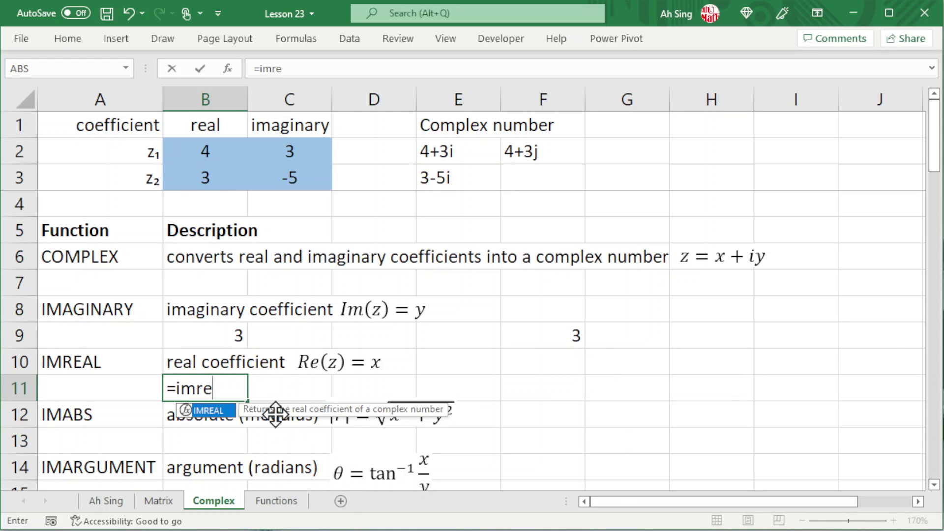
{"action": "key", "text": "Tab"}
{"action": "left_click", "coordinate": [458, 153]}
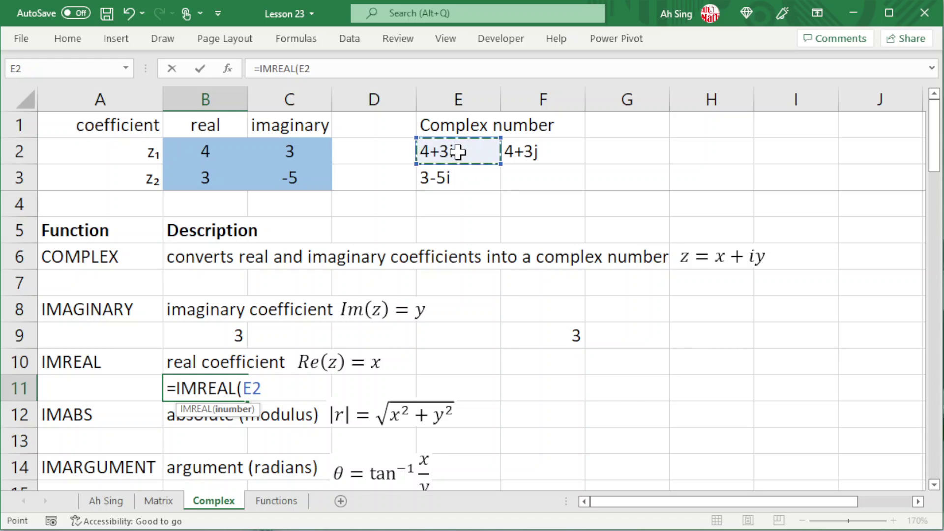
{"action": "key", "text": "Return"}
{"action": "key", "text": "Return"}
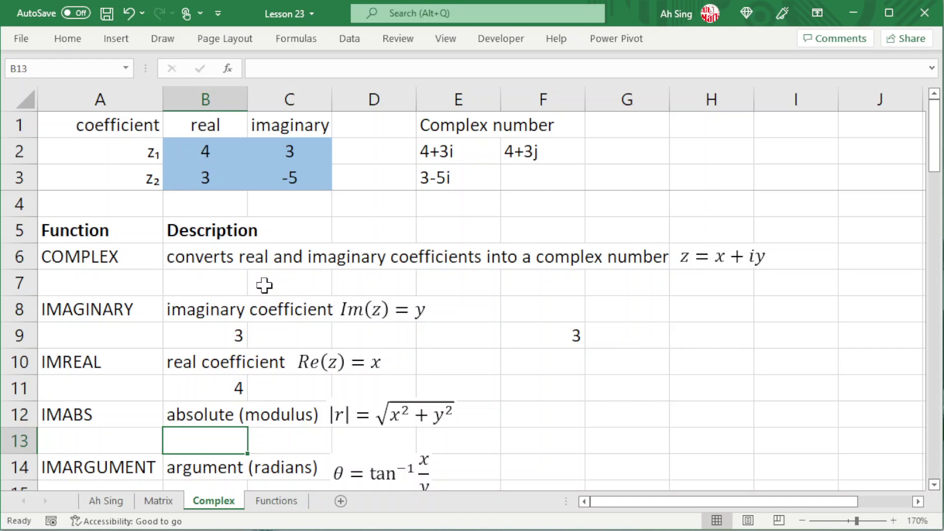
{"action": "scroll", "coordinate": [117, 317], "scroll_direction": "down", "scroll_amount": 3}
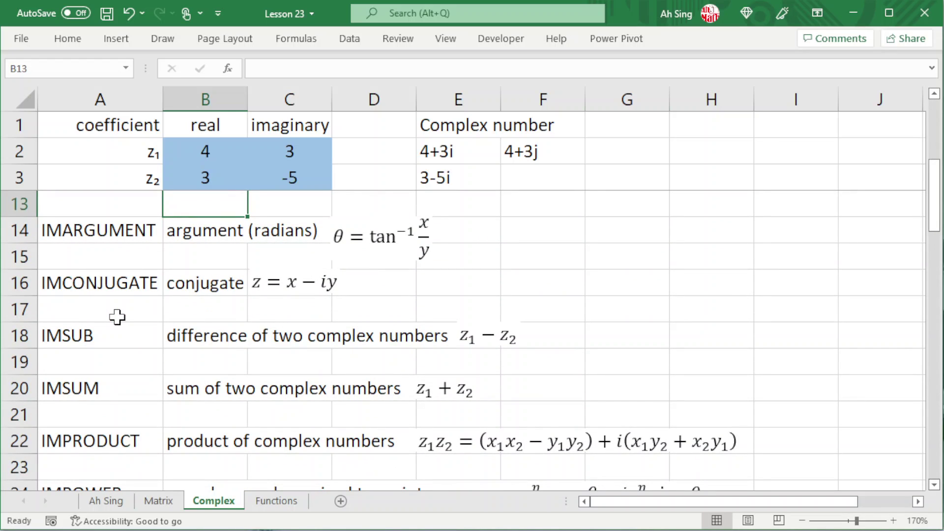
{"action": "scroll", "coordinate": [117, 317], "scroll_direction": "up", "scroll_amount": 3}
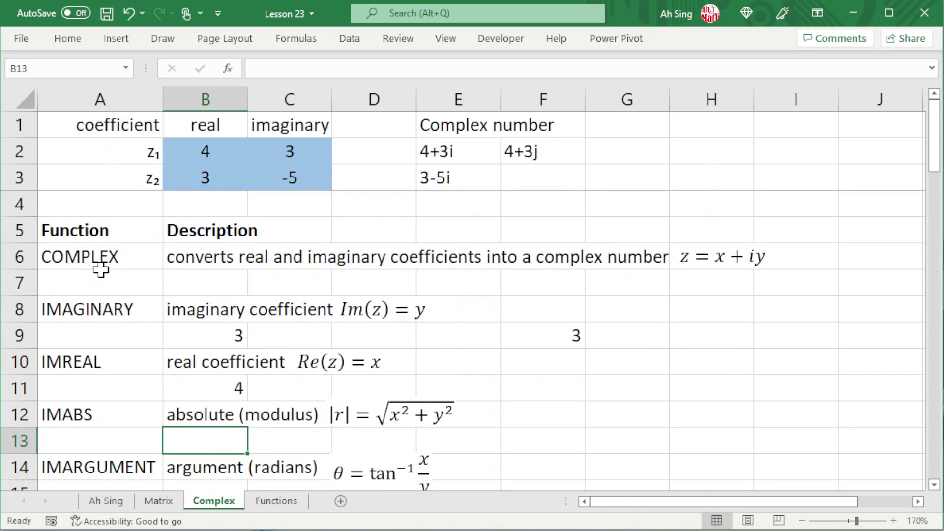
Step: Enter =IMABS(E2) in B13 to get the modulus 5
{"action": "scroll", "coordinate": [211, 396], "scroll_direction": "down", "scroll_amount": 1}
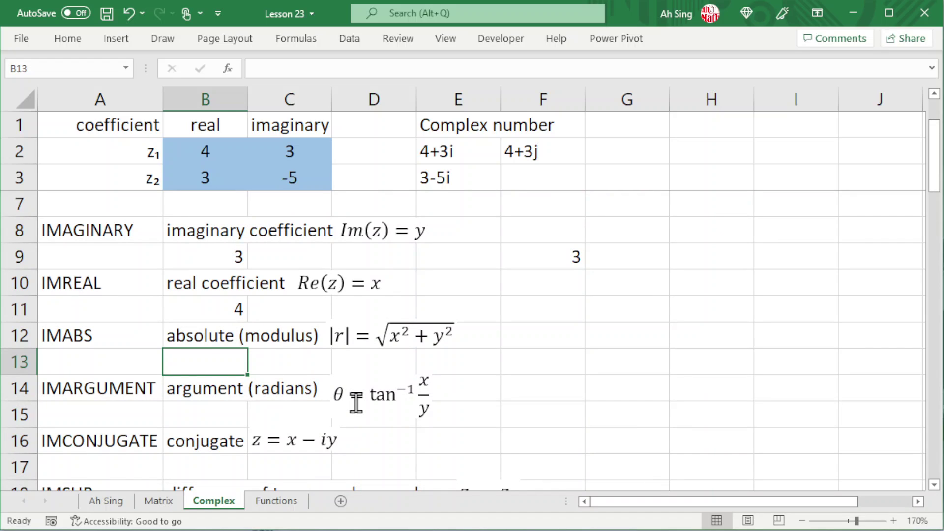
{"action": "type", "text": "=im"}
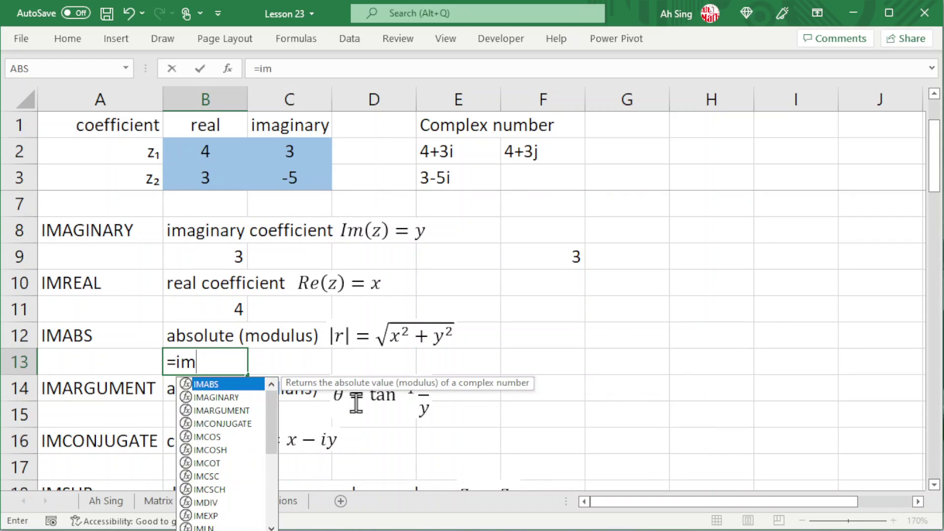
{"action": "scroll", "coordinate": [234, 428], "scroll_direction": "down", "scroll_amount": 4}
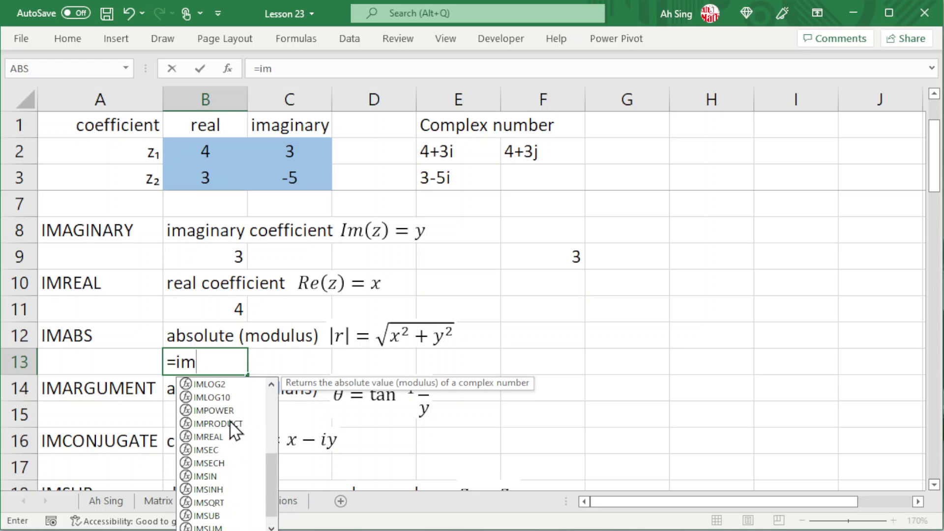
{"action": "scroll", "coordinate": [236, 428], "scroll_direction": "up", "scroll_amount": 4}
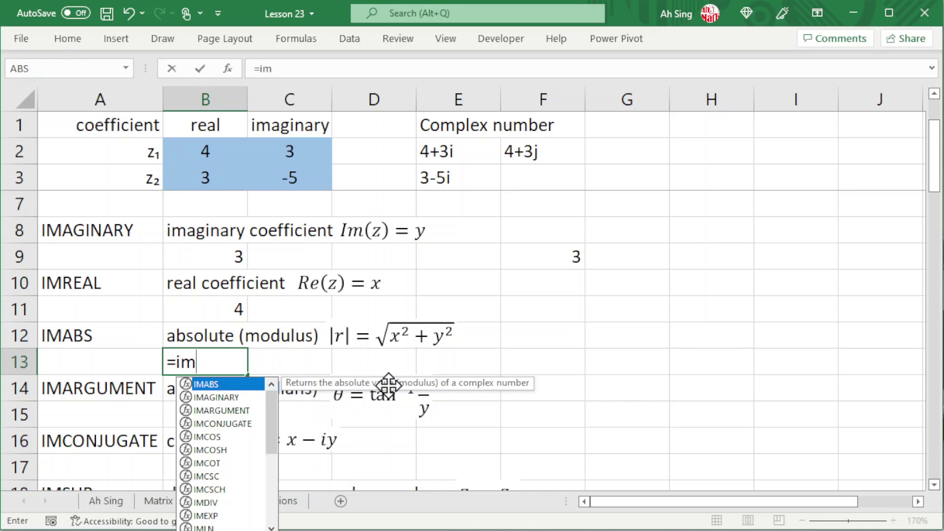
{"action": "double_click", "coordinate": [222, 383]}
{"action": "left_click", "coordinate": [450, 155]}
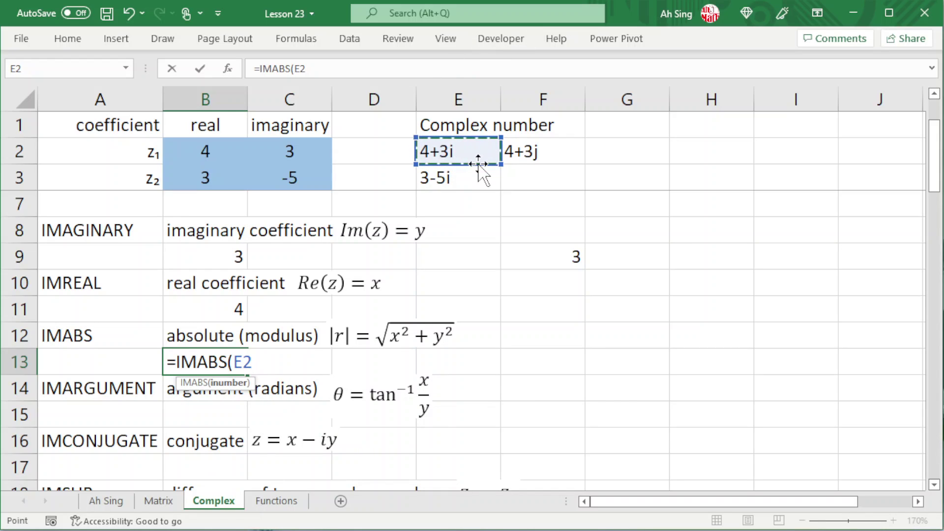
{"action": "key", "text": "Return"}
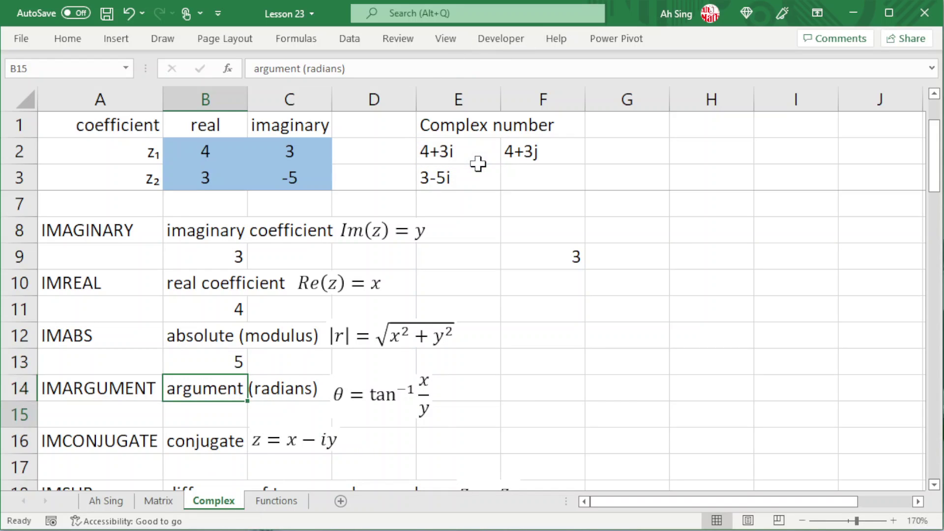
{"action": "key", "text": "Down"}
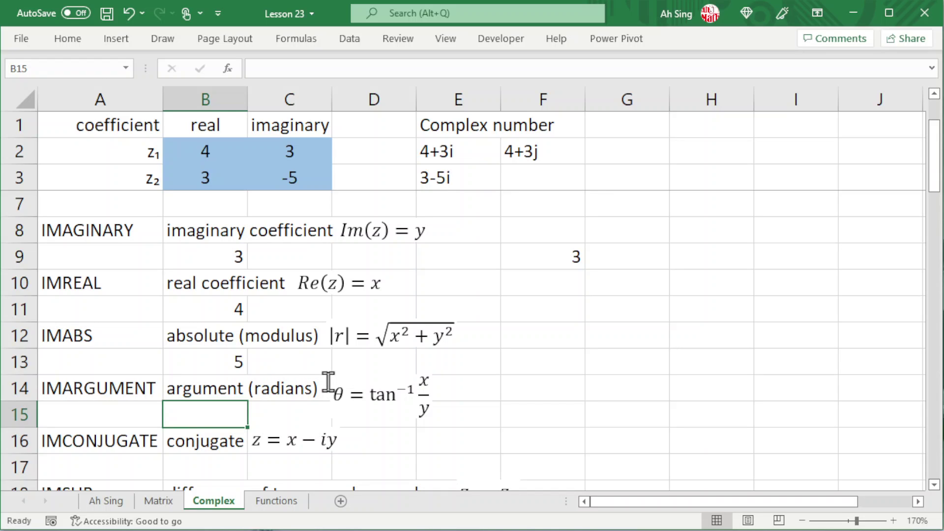
Step: Enter =IMARGUMENT(E2) in B15, giving 0.6435 radians
{"action": "type", "text": "=im"}
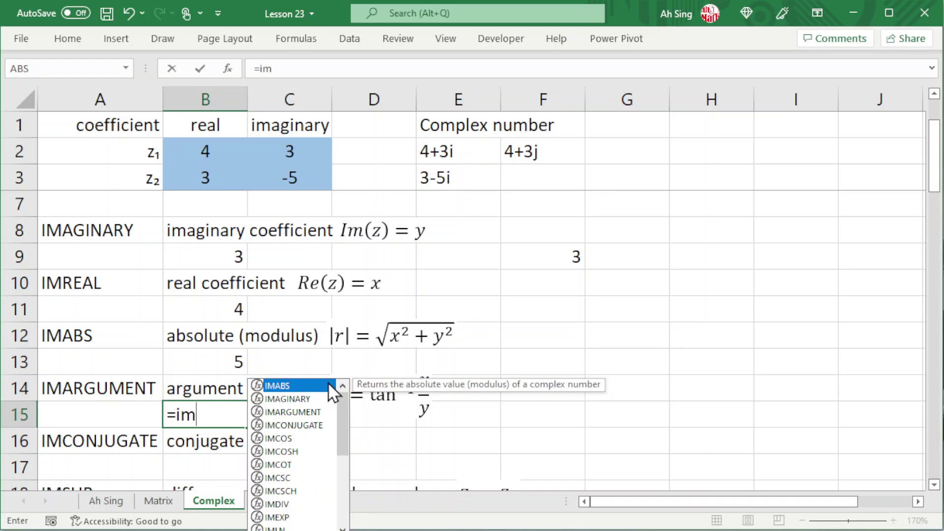
{"action": "double_click", "coordinate": [285, 412]}
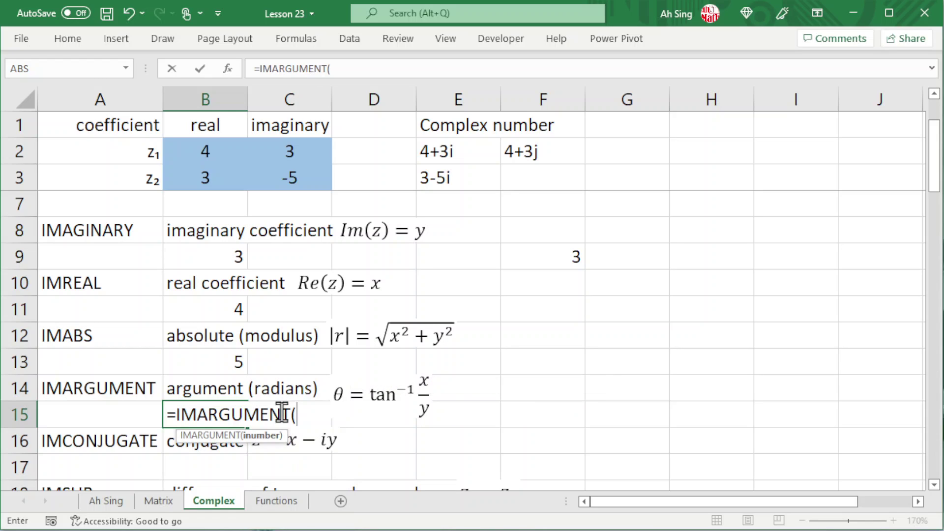
{"action": "left_click", "coordinate": [466, 144]}
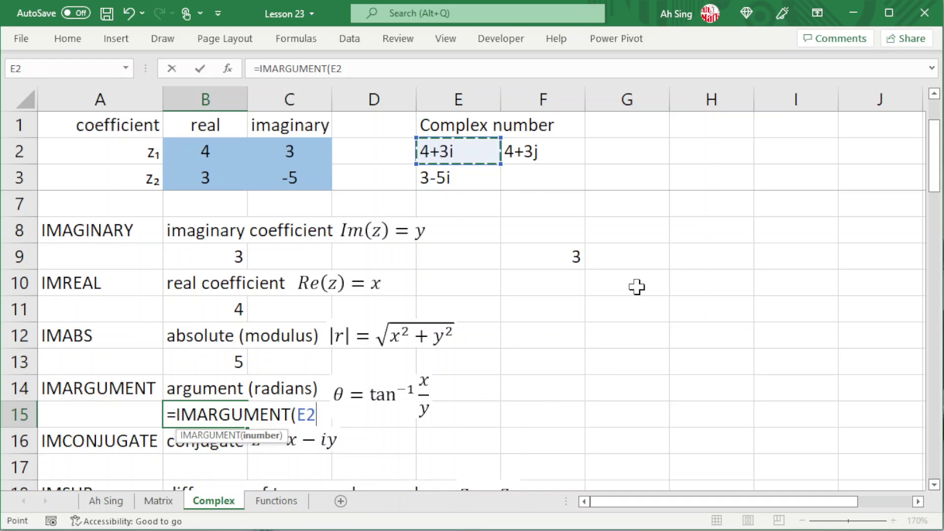
{"action": "key", "text": "Return"}
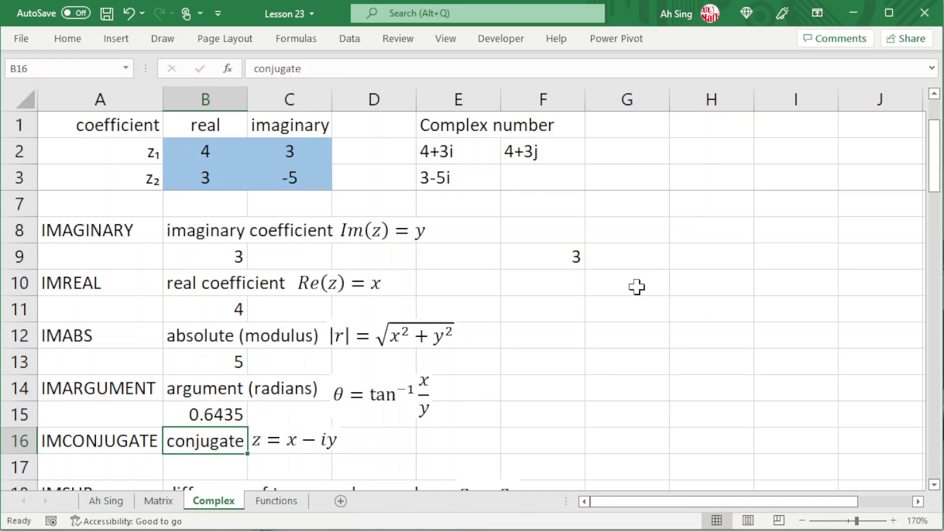
{"action": "left_click", "coordinate": [213, 406]}
{"action": "left_click", "coordinate": [297, 383]}
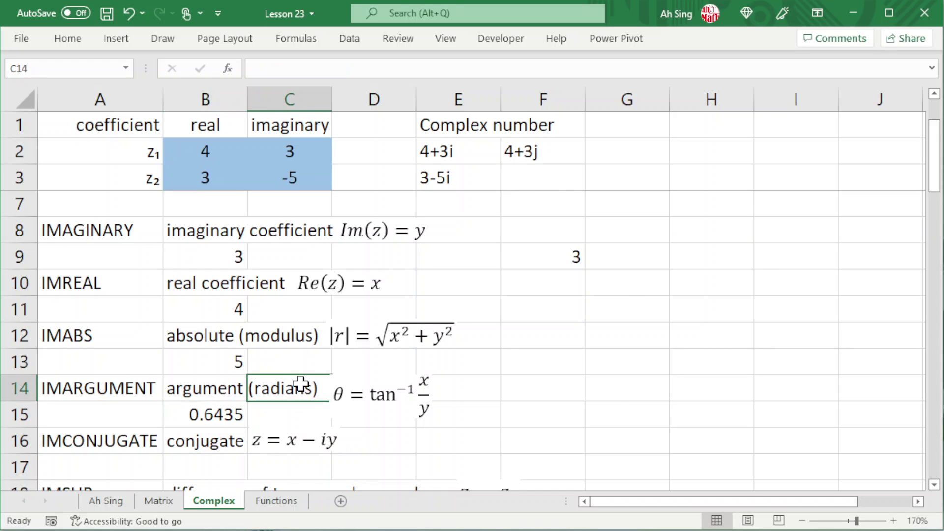
Step: Enter =DEGREES(B15) in F15 to convert the angle to 36.8699 degrees
{"action": "left_click", "coordinate": [562, 413]}
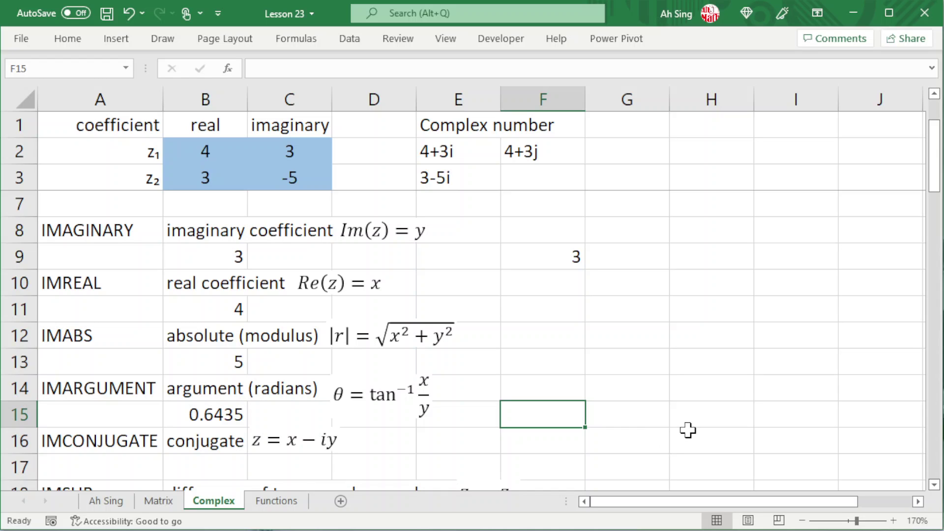
{"action": "type", "text": "=degr"}
{"action": "key", "text": "Tab"}
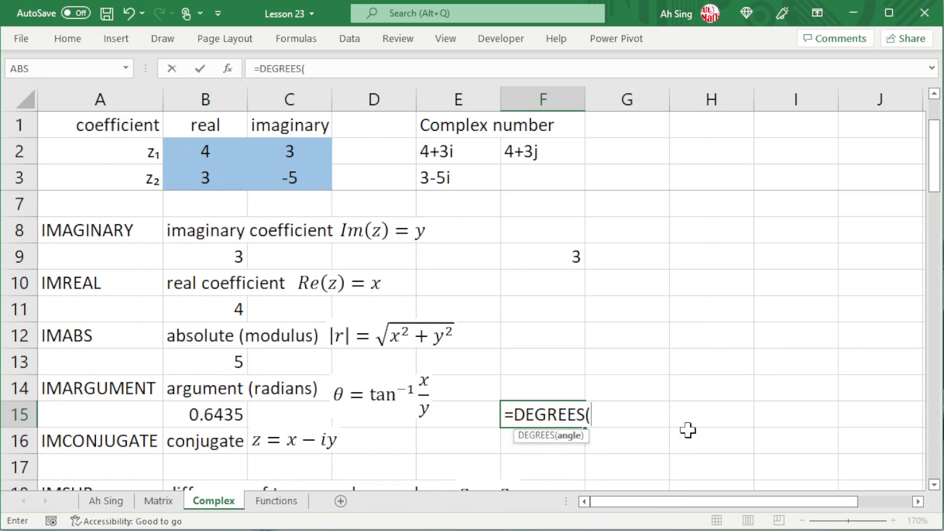
{"action": "left_click", "coordinate": [175, 413]}
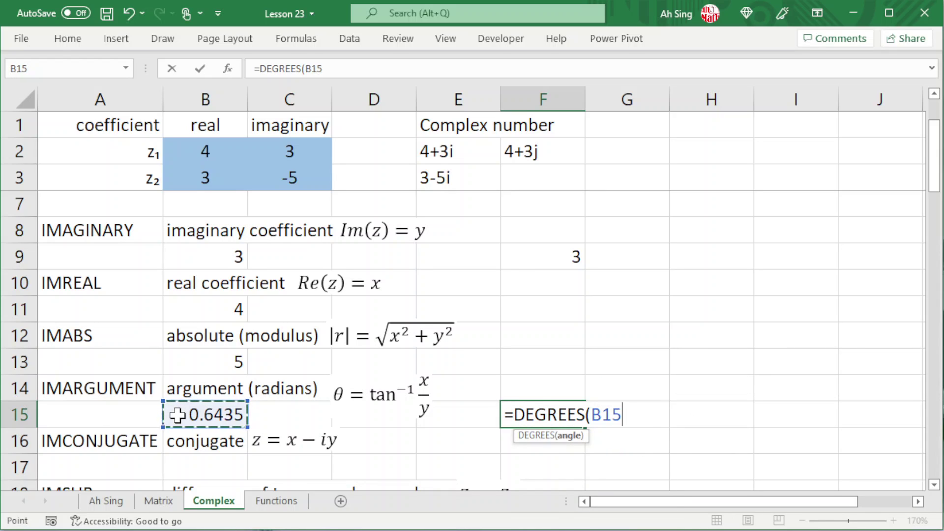
{"action": "key", "text": "Return"}
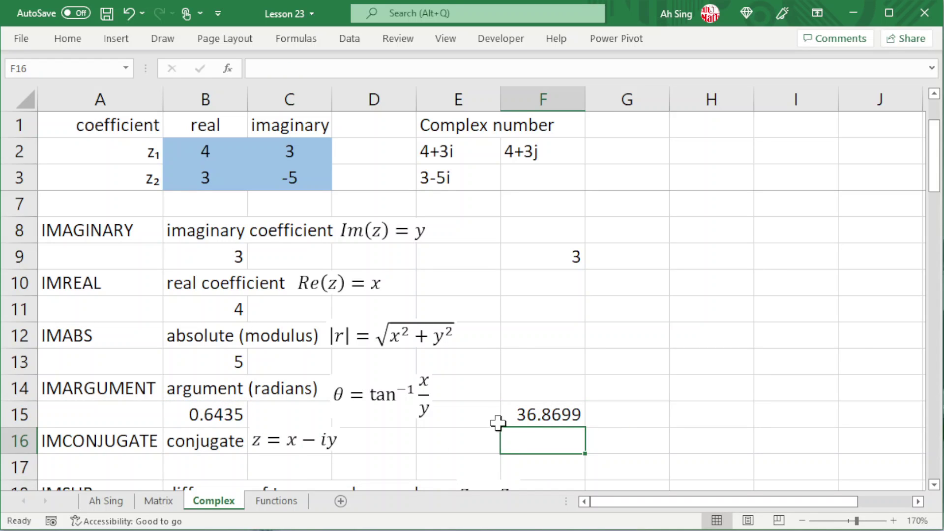
{"action": "left_click", "coordinate": [513, 415]}
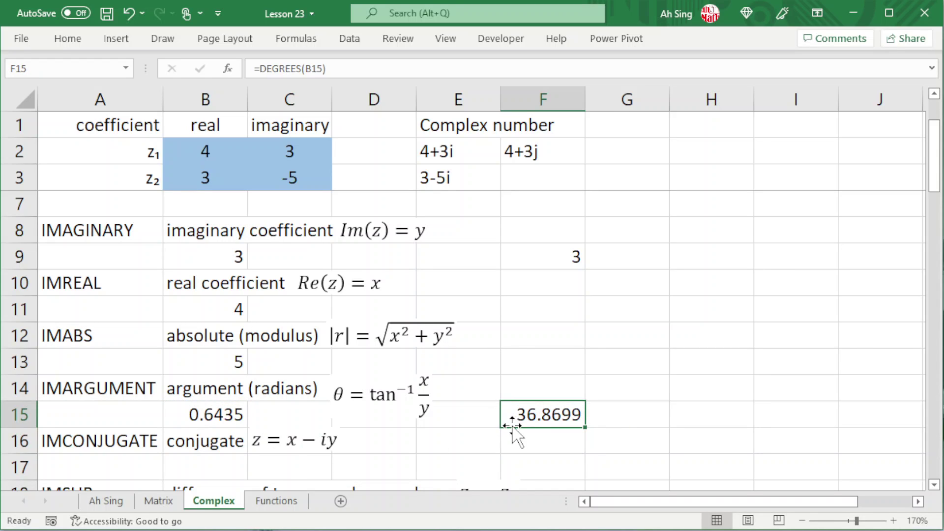
Step: Enter =IMCONJUGATE(E2) in B17, showing the conjugate 4-3i
{"action": "left_click", "coordinate": [205, 467]}
{"action": "scroll", "coordinate": [481, 251], "scroll_direction": "down", "scroll_amount": 3}
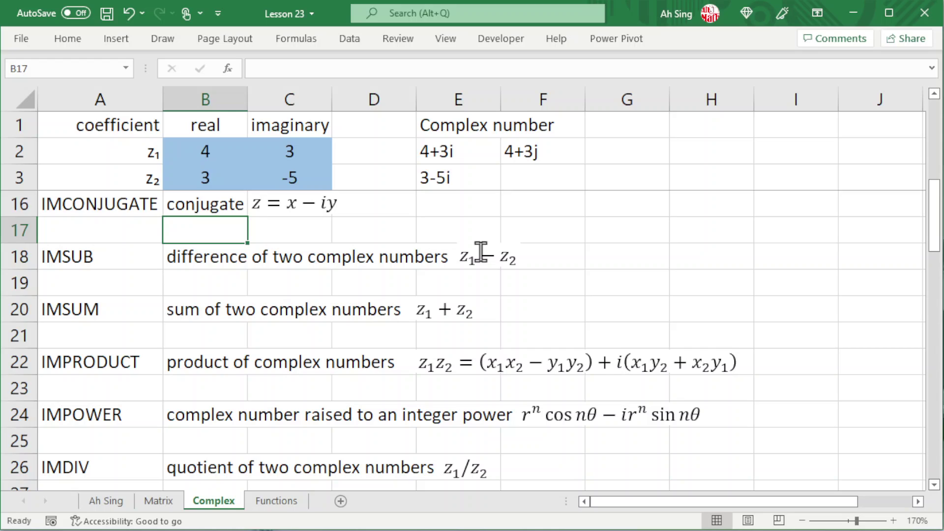
{"action": "type", "text": "imcon"}
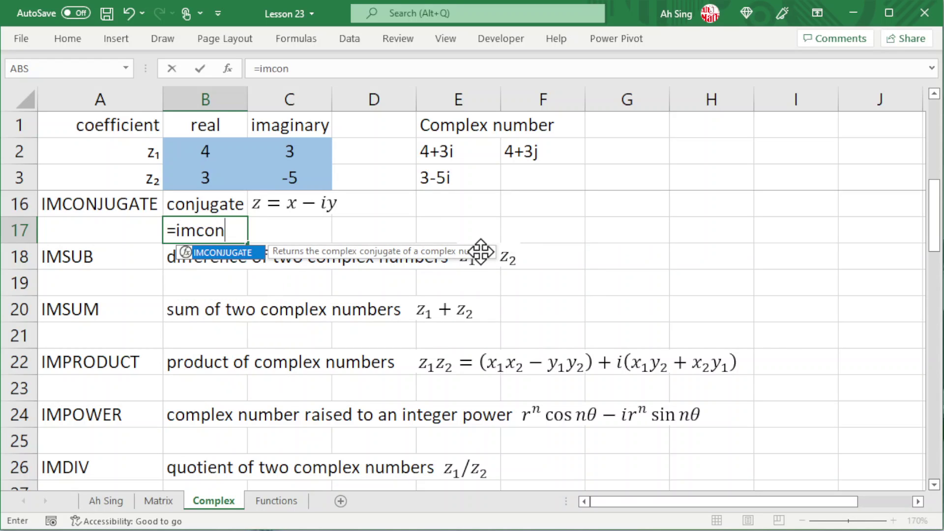
{"action": "key", "text": "Tab"}
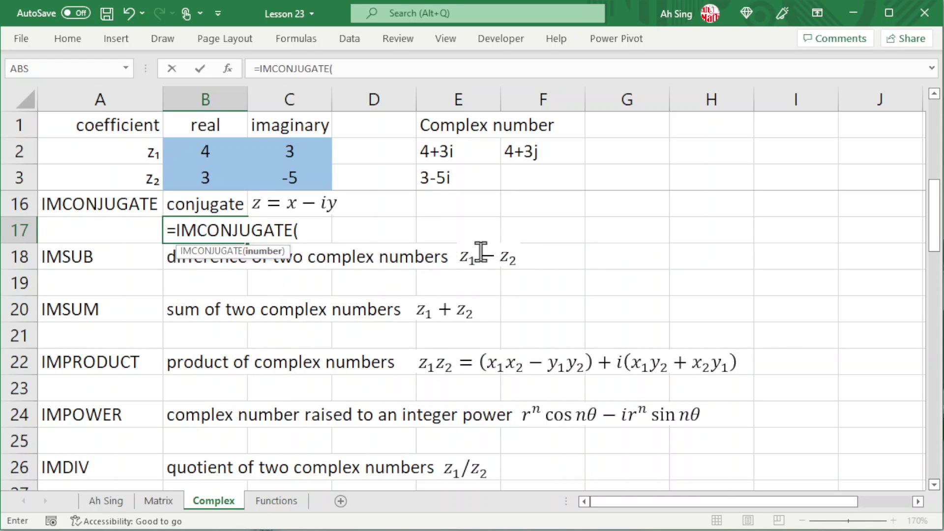
{"action": "left_click", "coordinate": [473, 150]}
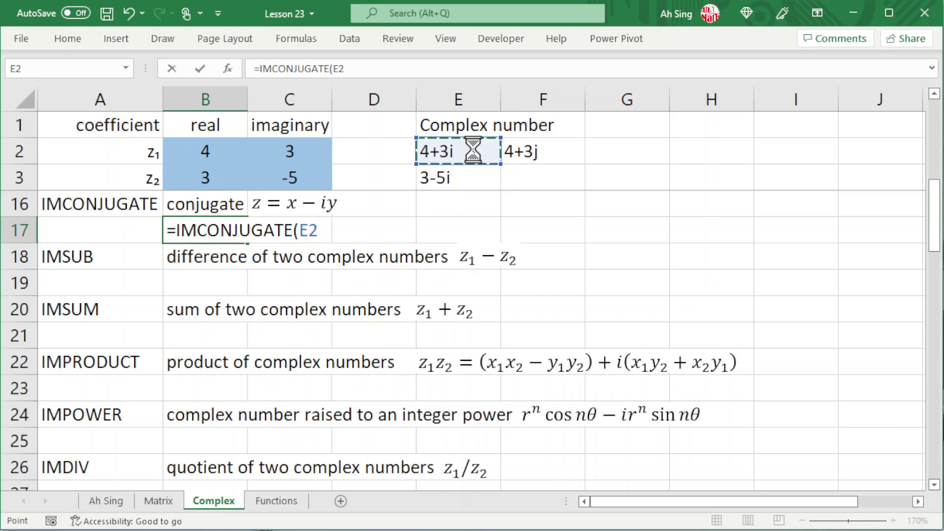
{"action": "key", "text": "Return"}
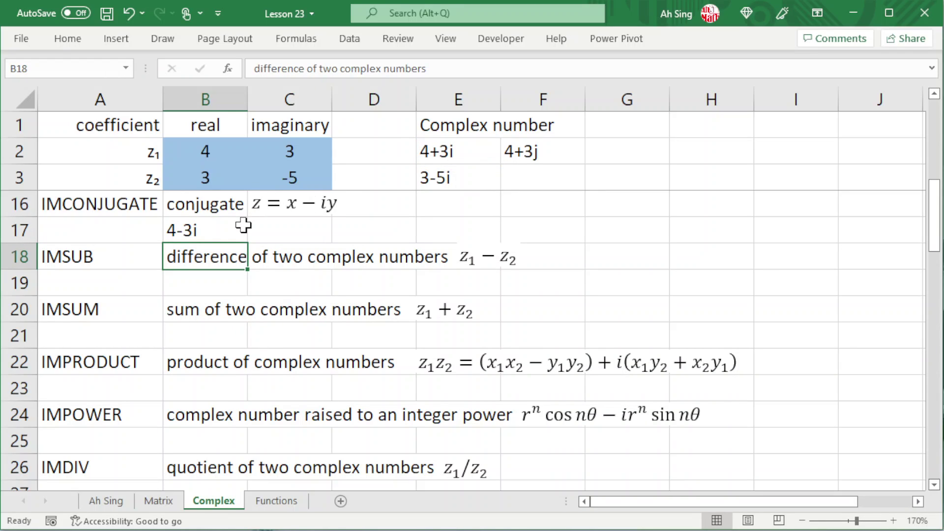
{"action": "left_click", "coordinate": [206, 277]}
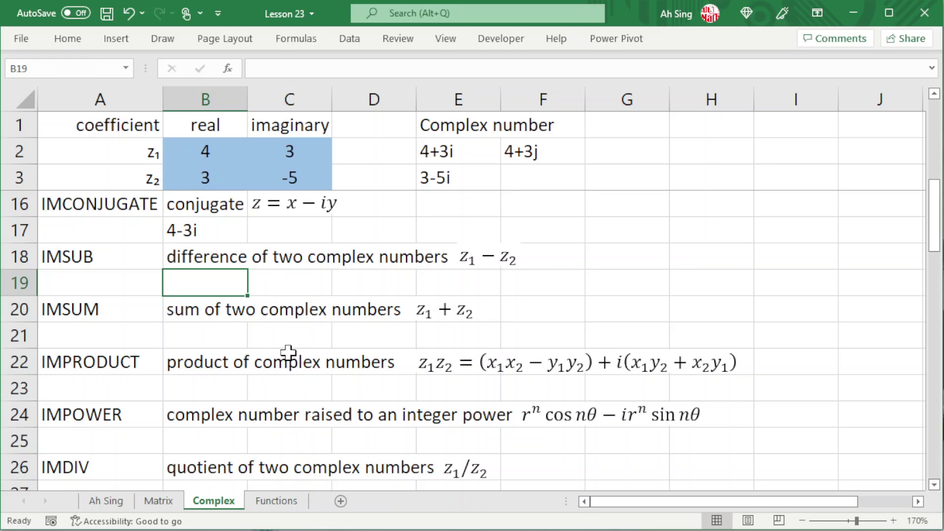
Step: Enter =IMSUB(E2,F2) in B19, which returns a #NUM! error
{"action": "type", "text": "="}
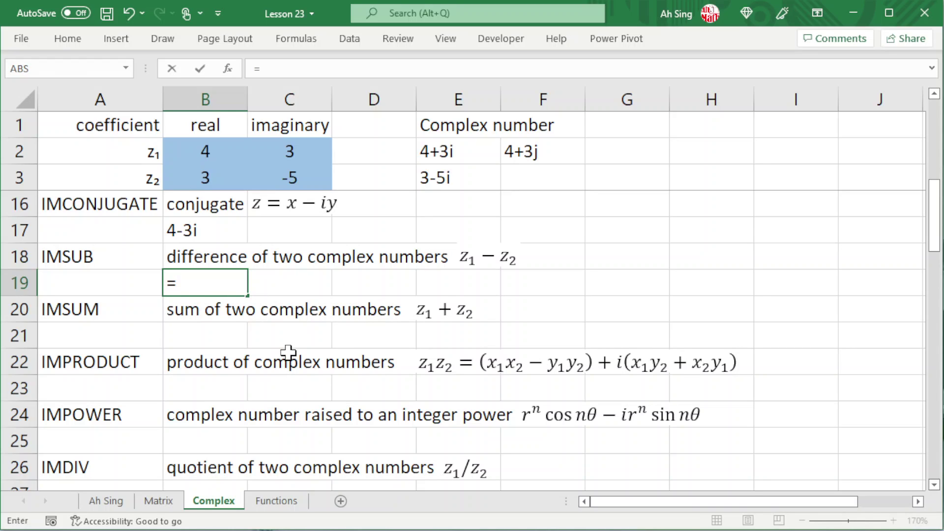
{"action": "type", "text": "imsub"}
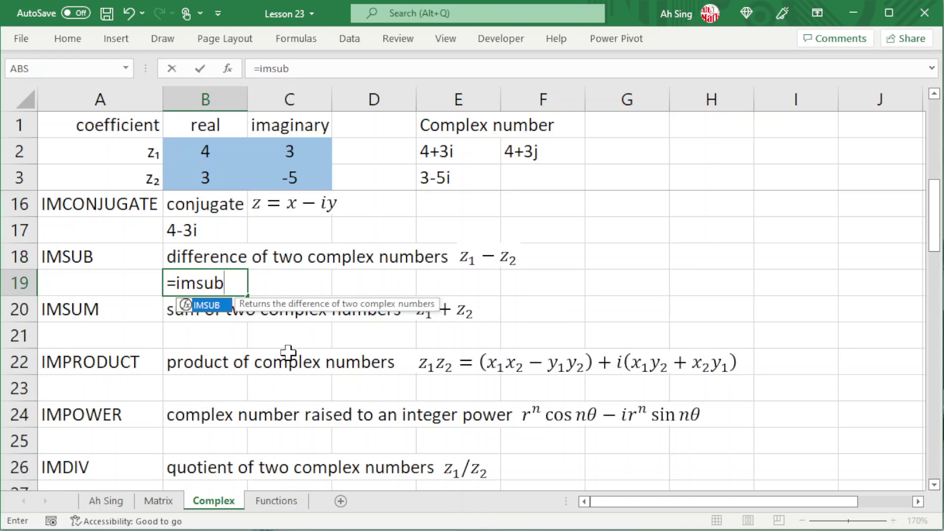
{"action": "key", "text": "Tab"}
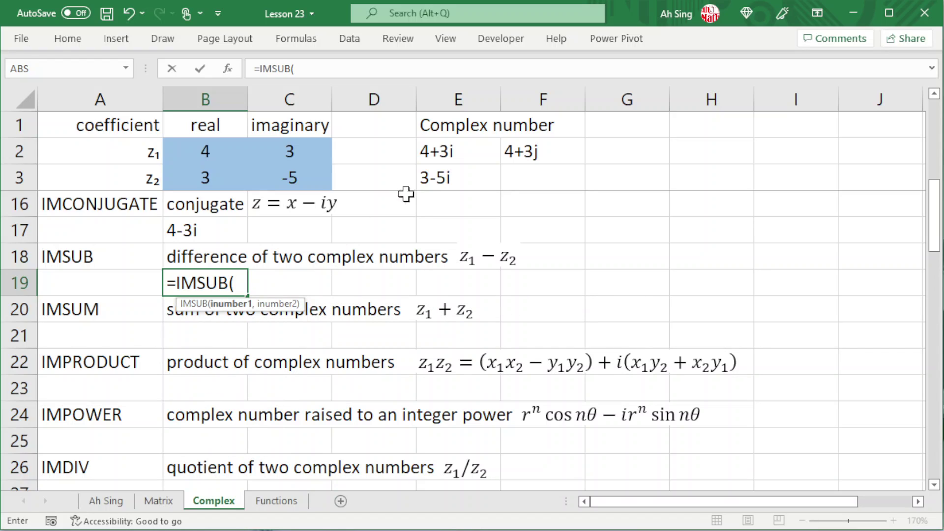
{"action": "left_click", "coordinate": [460, 150]}
{"action": "type", "text": ","}
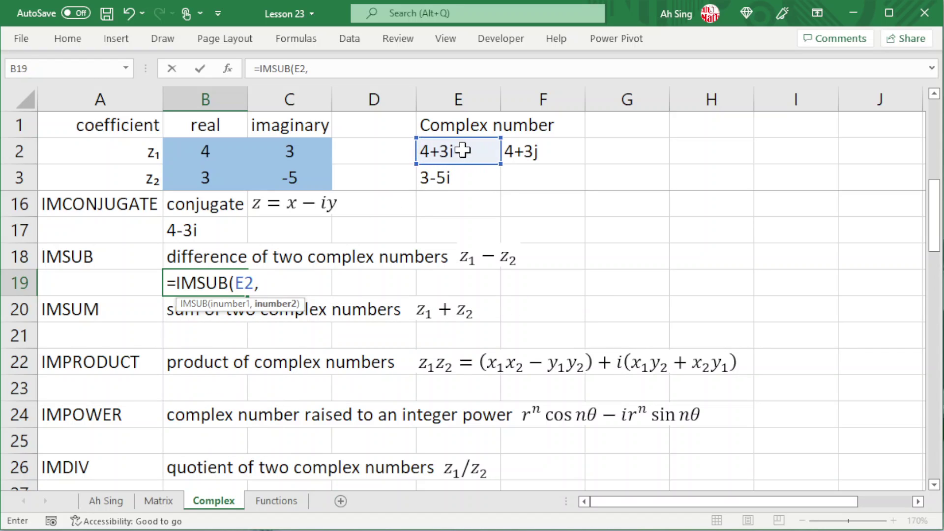
{"action": "left_click", "coordinate": [554, 155]}
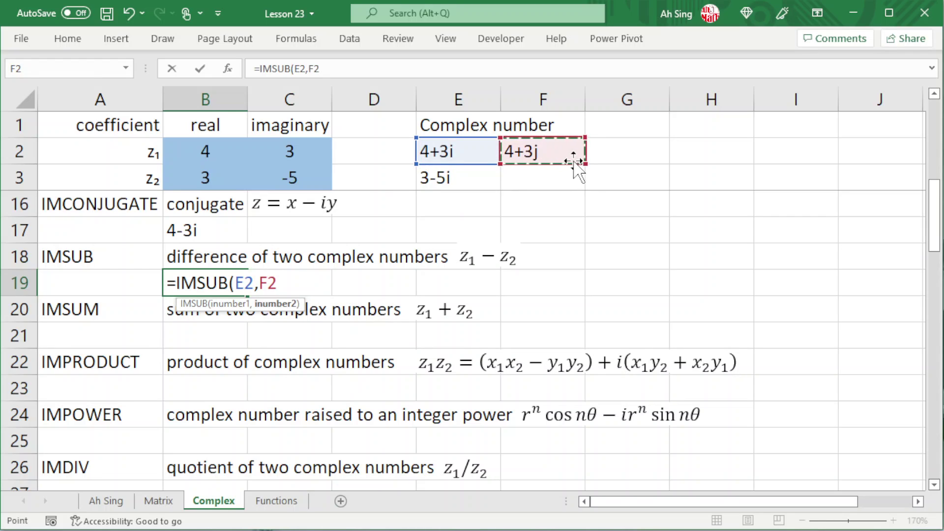
{"action": "key", "text": "Return"}
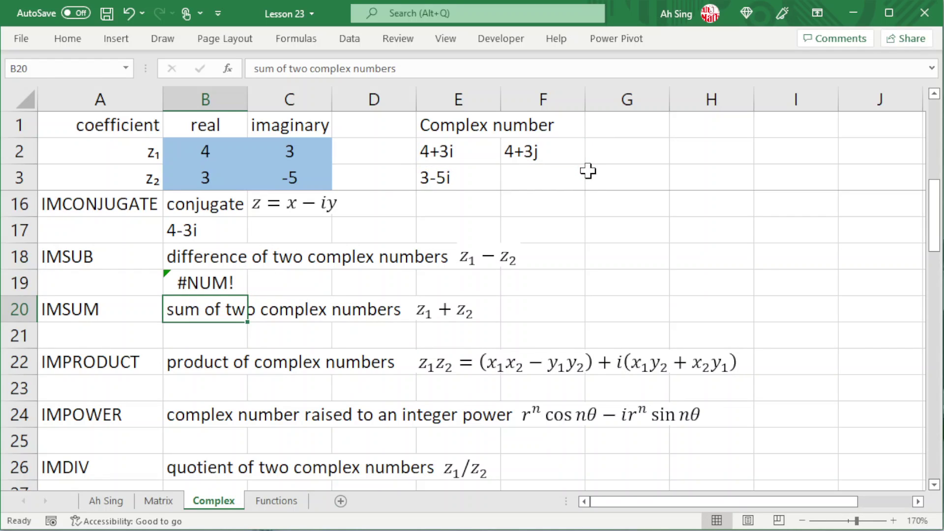
{"action": "left_click", "coordinate": [236, 277]}
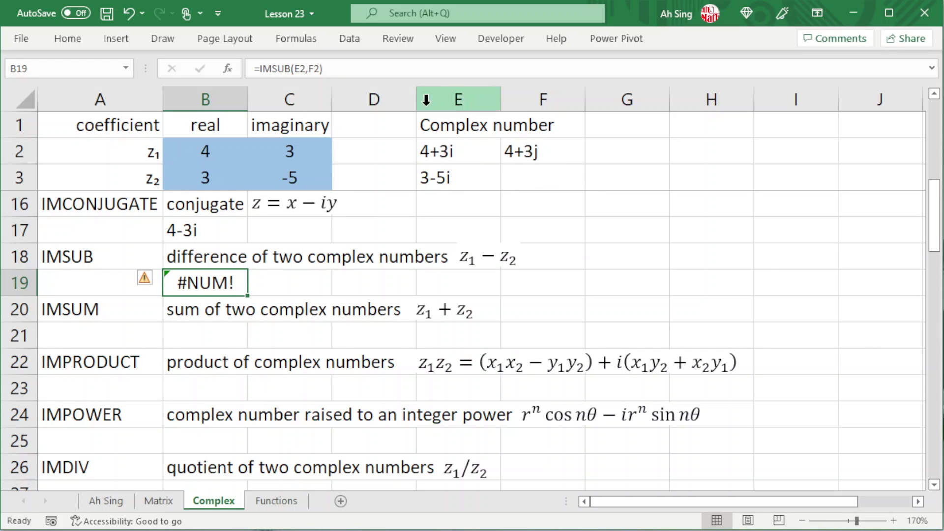
Step: Change B19's formula to =IMSUB(E2,E3) so it returns 1+8i
{"action": "left_click_drag", "start_coordinate": [307, 68], "coordinate": [318, 68]}
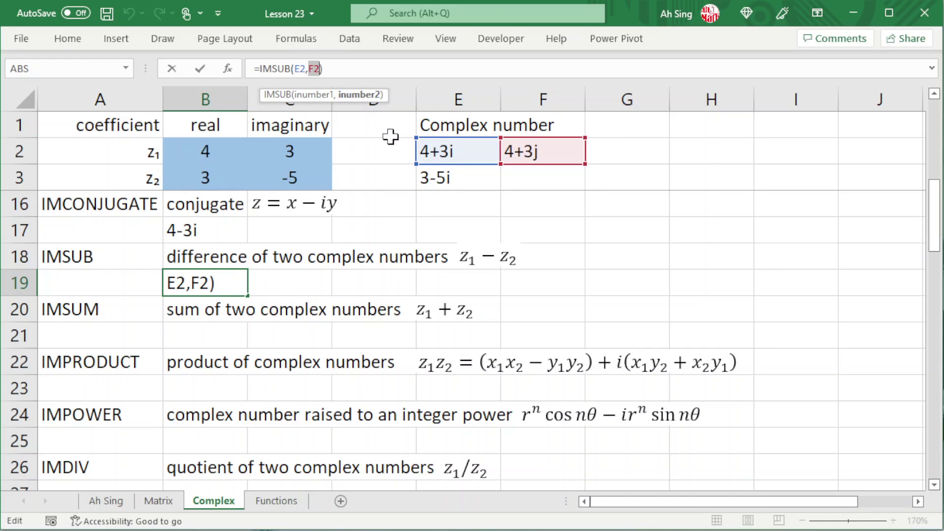
{"action": "key", "text": "BackSpace"}
{"action": "left_click", "coordinate": [446, 179]}
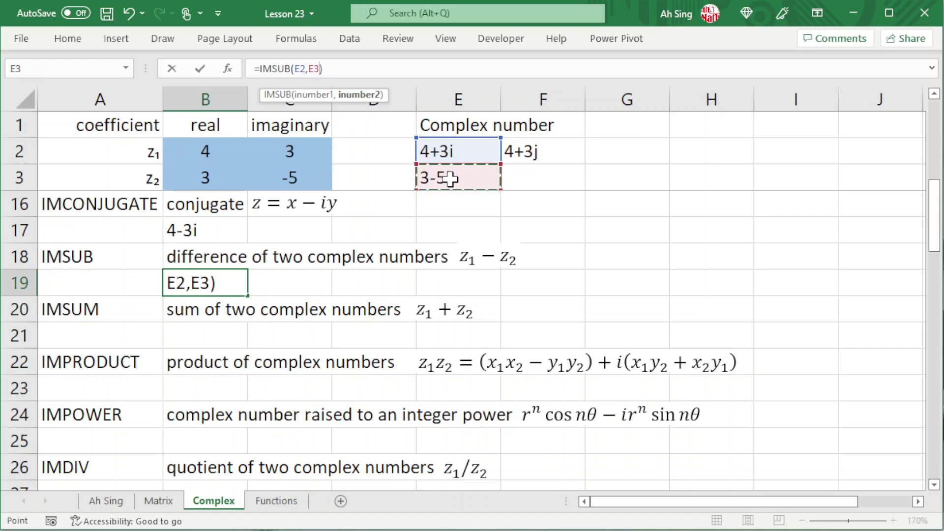
{"action": "key", "text": "Return"}
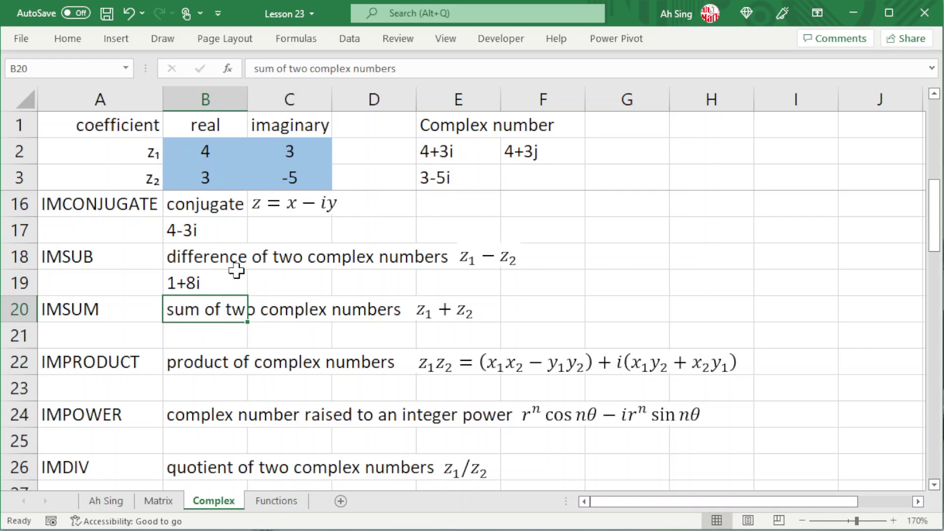
{"action": "left_click", "coordinate": [226, 283]}
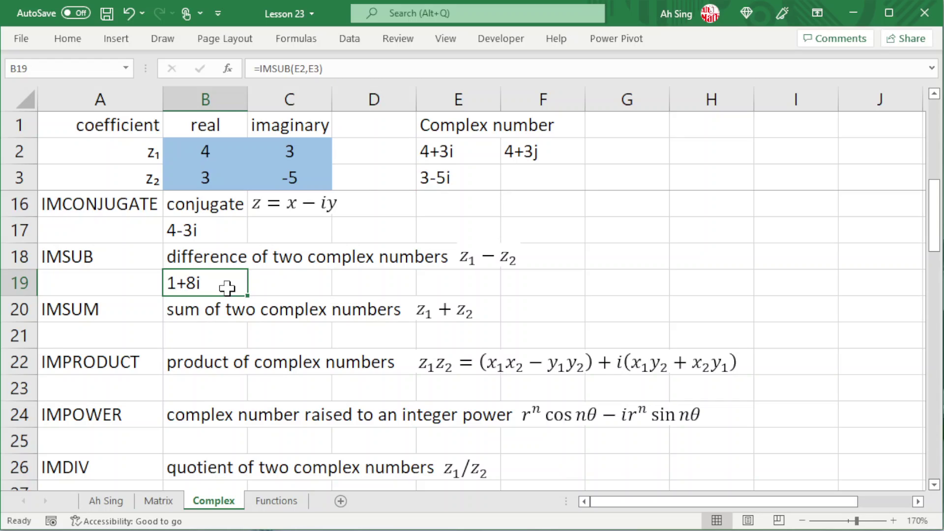
Step: Enter =IMSUM(E2,E3) in B21 so it returns 7-2i, then check the formula
{"action": "left_click", "coordinate": [190, 339]}
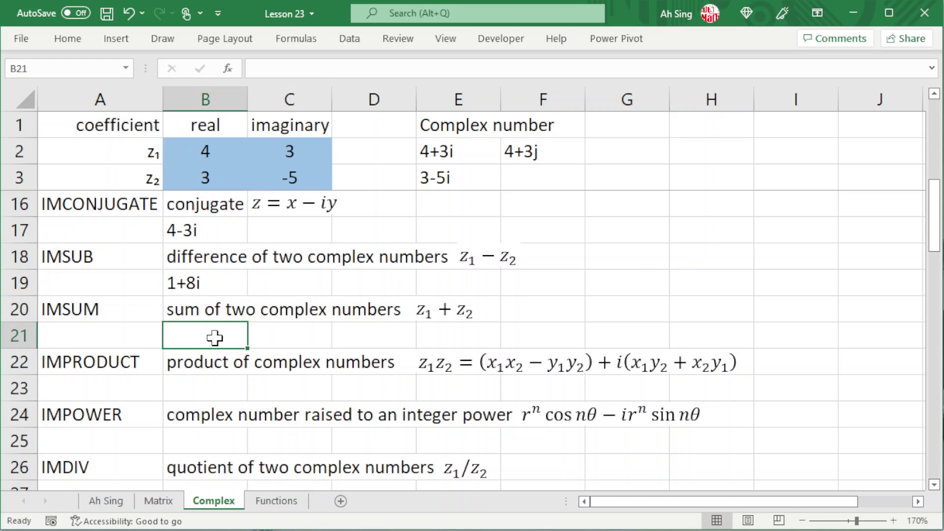
{"action": "type", "text": "="}
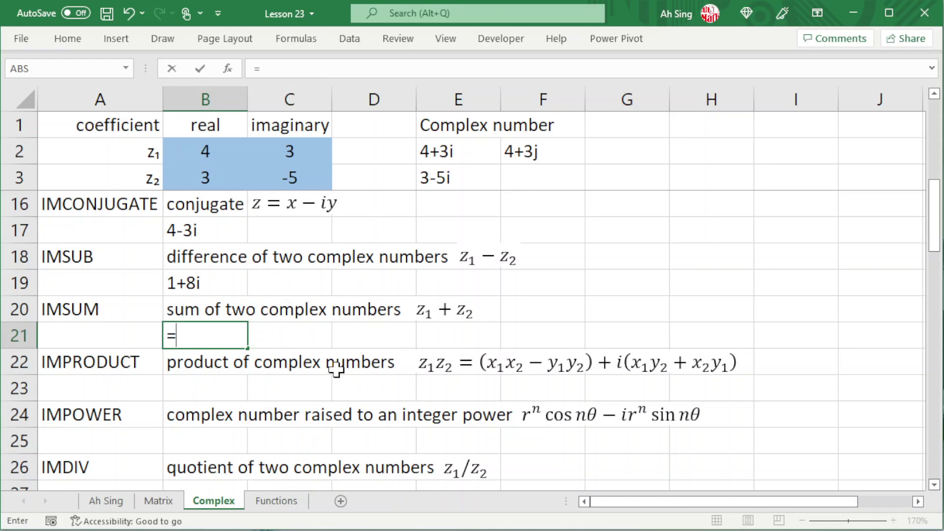
{"action": "type", "text": "imsum"}
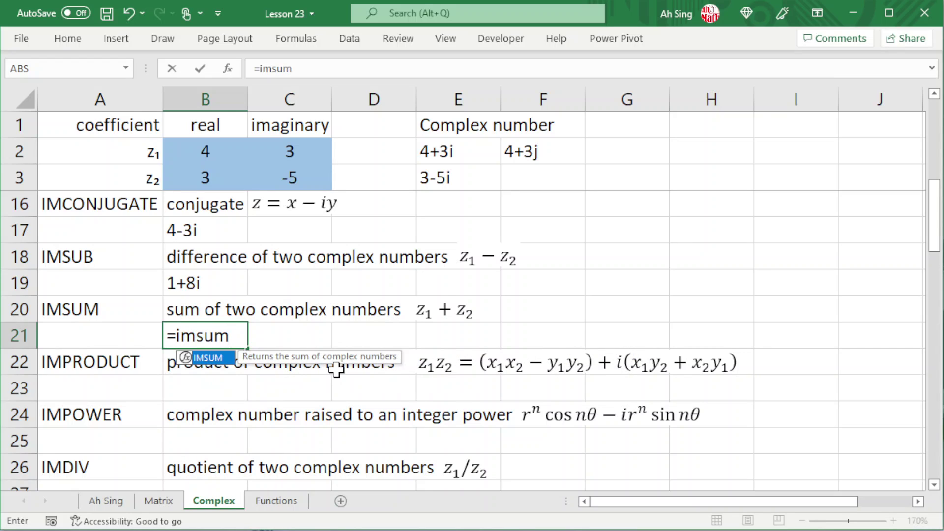
{"action": "key", "text": "Tab"}
{"action": "left_click", "coordinate": [464, 153]}
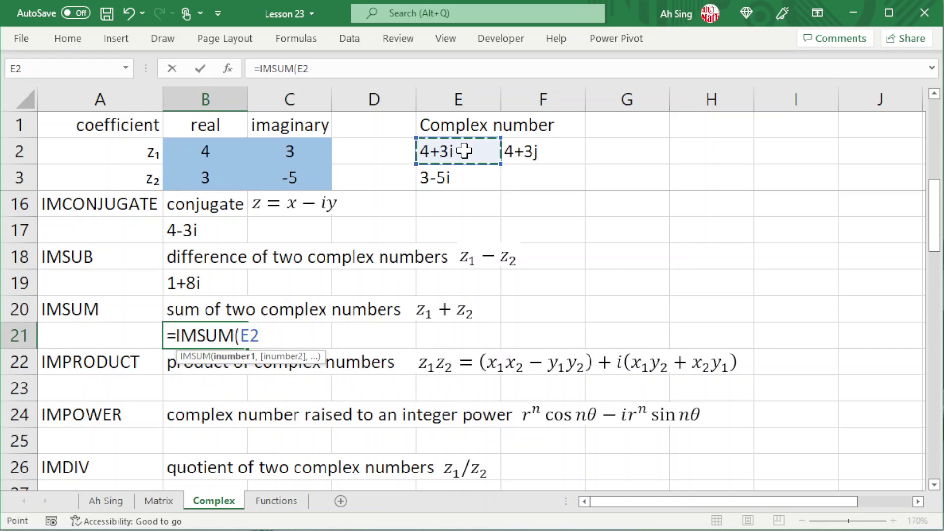
{"action": "type", "text": ","}
{"action": "left_click", "coordinate": [456, 179]}
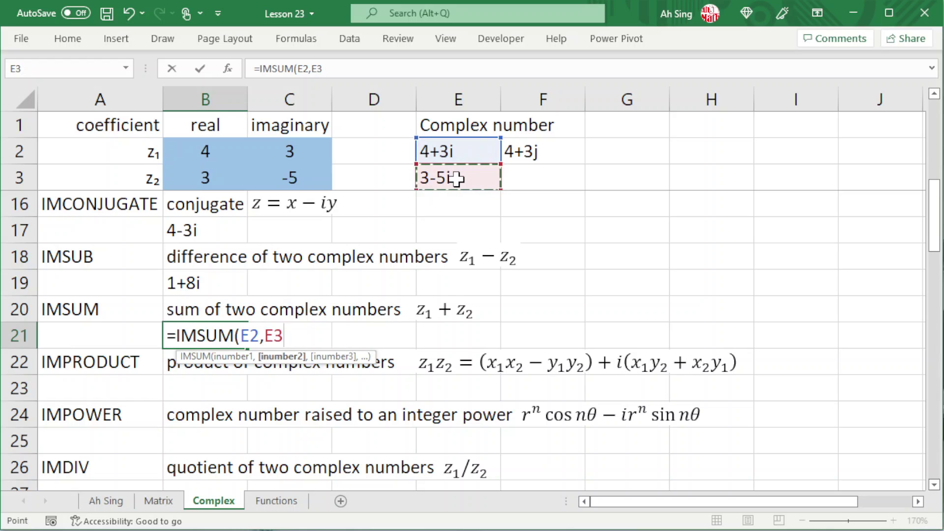
{"action": "type", "text": ")"}
{"action": "key", "text": "Return"}
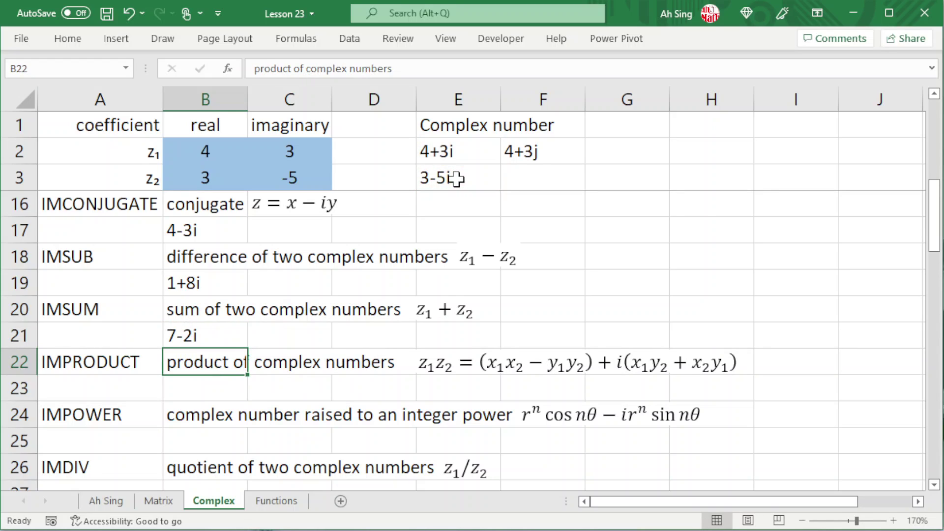
{"action": "left_click", "coordinate": [222, 340]}
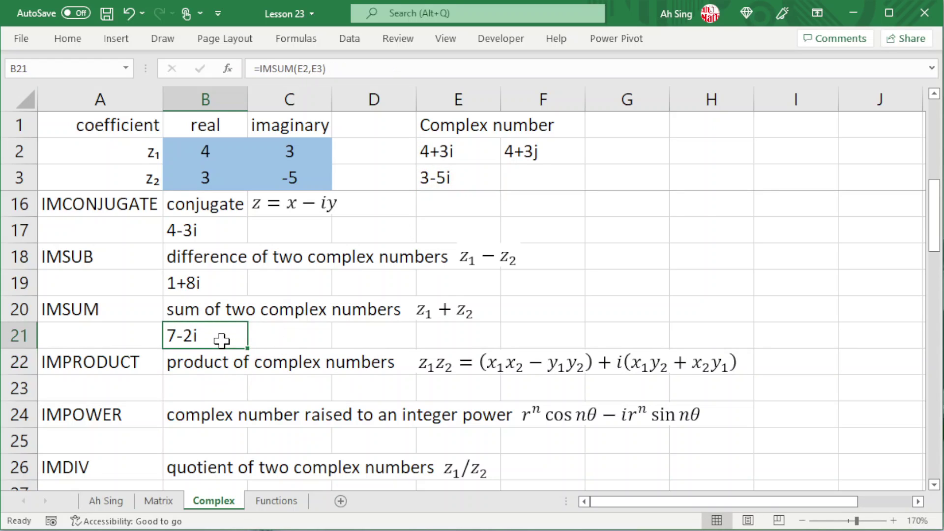
{"action": "left_click", "coordinate": [198, 386]}
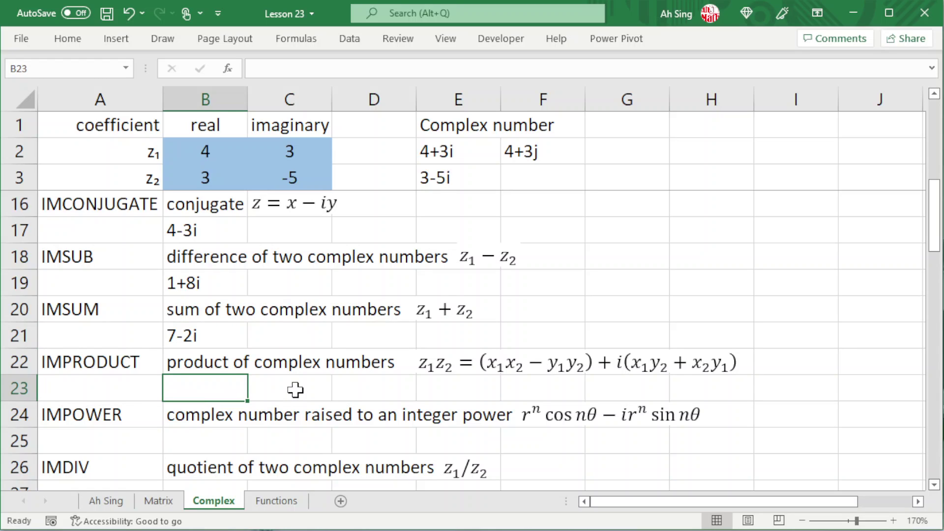
Step: Enter =IMPRODUCT(E2,E3) in B23 so it returns 27-11i
{"action": "type", "text": "=impr"}
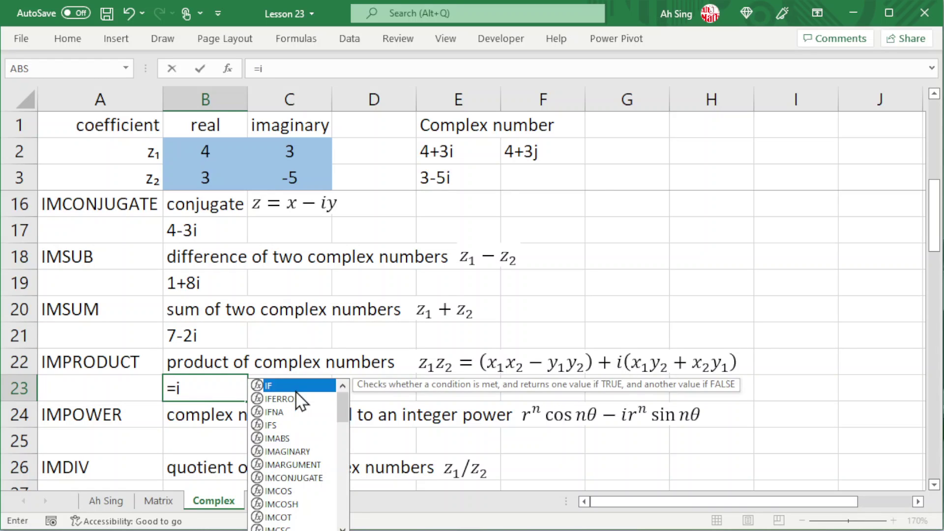
{"action": "key", "text": "Tab"}
{"action": "left_click", "coordinate": [467, 144]}
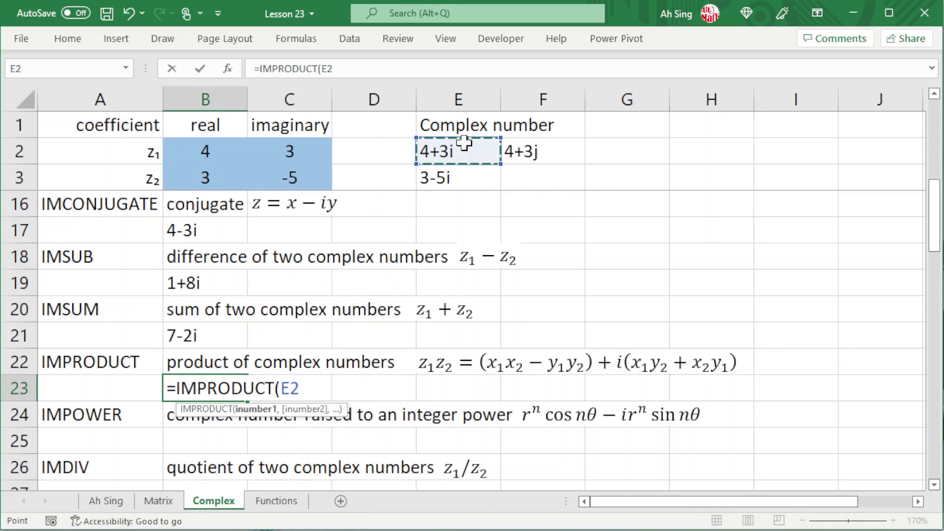
{"action": "type", "text": ","}
{"action": "left_click", "coordinate": [457, 179]}
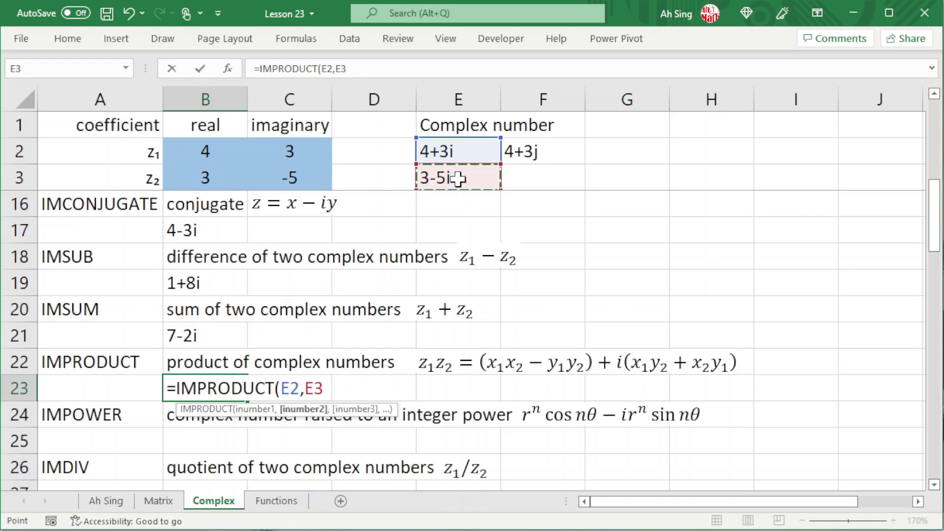
{"action": "key", "text": "Return"}
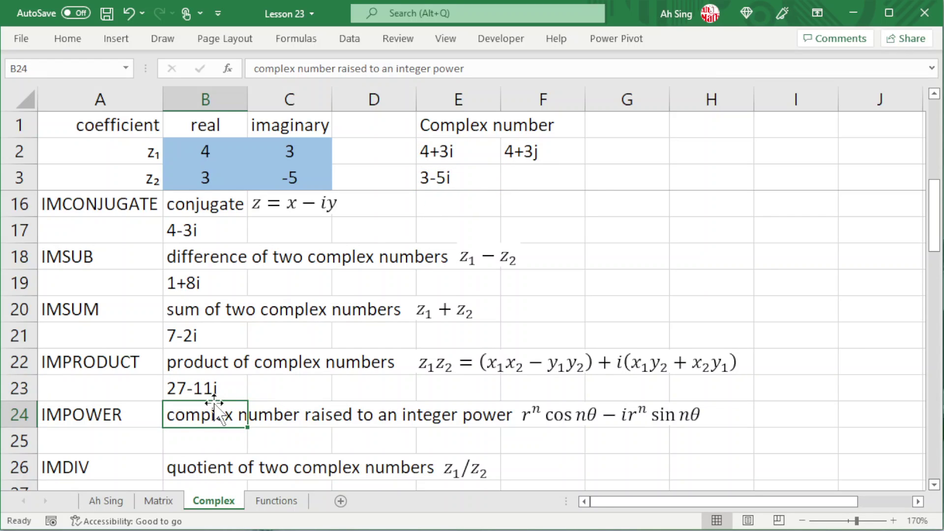
{"action": "left_click", "coordinate": [217, 392]}
Step: Put =IMPOWER(E2,3) in B25 to get z1 cubed, -44+117i
{"action": "left_click", "coordinate": [211, 441]}
{"action": "scroll", "coordinate": [211, 441], "scroll_direction": "down", "scroll_amount": 2}
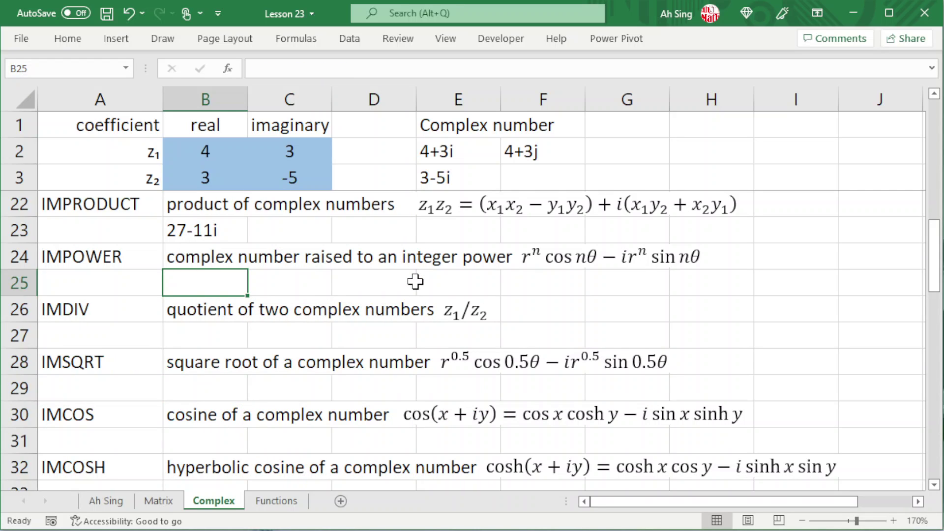
{"action": "type", "text": "=impo"}
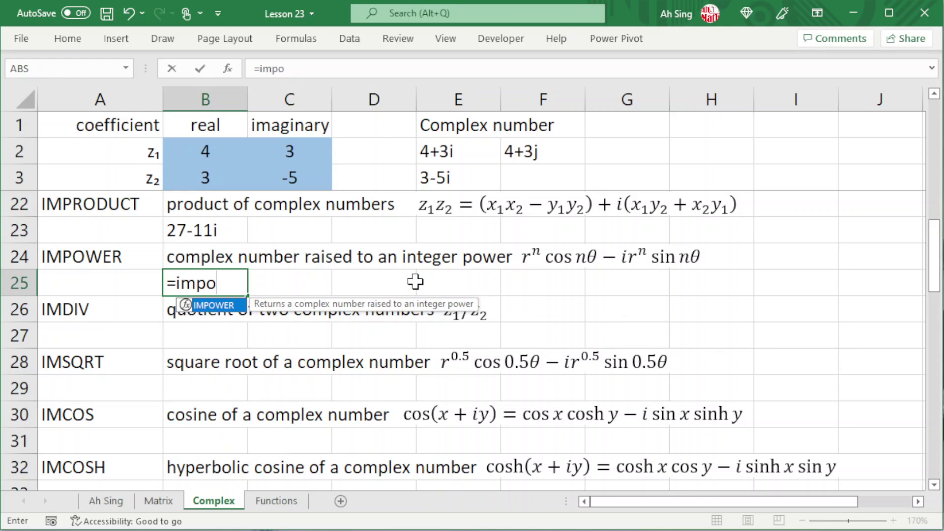
{"action": "key", "text": "Tab"}
{"action": "left_click", "coordinate": [475, 149]}
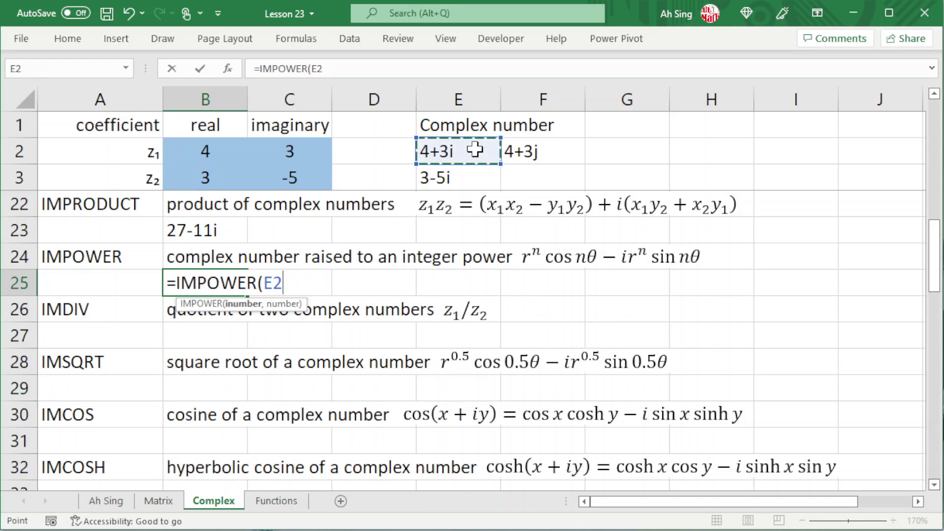
{"action": "type", "text": ","}
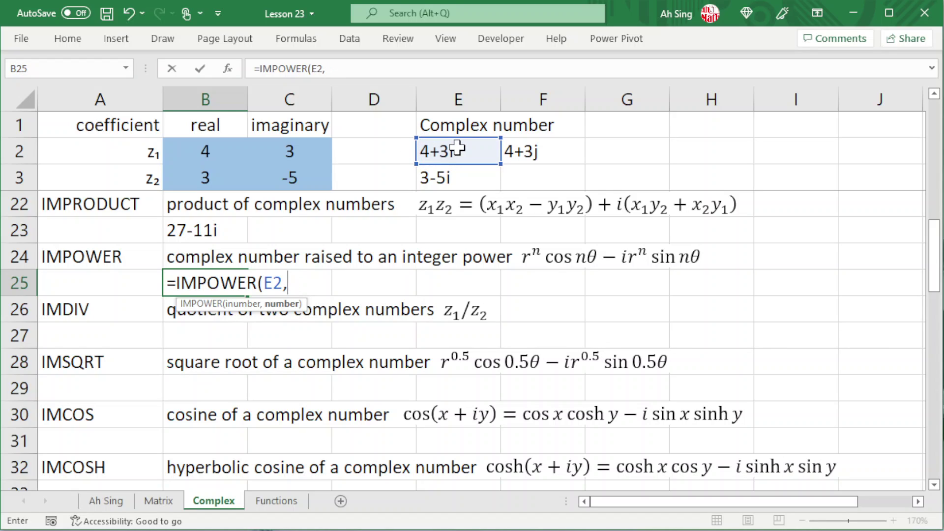
{"action": "type", "text": "3"}
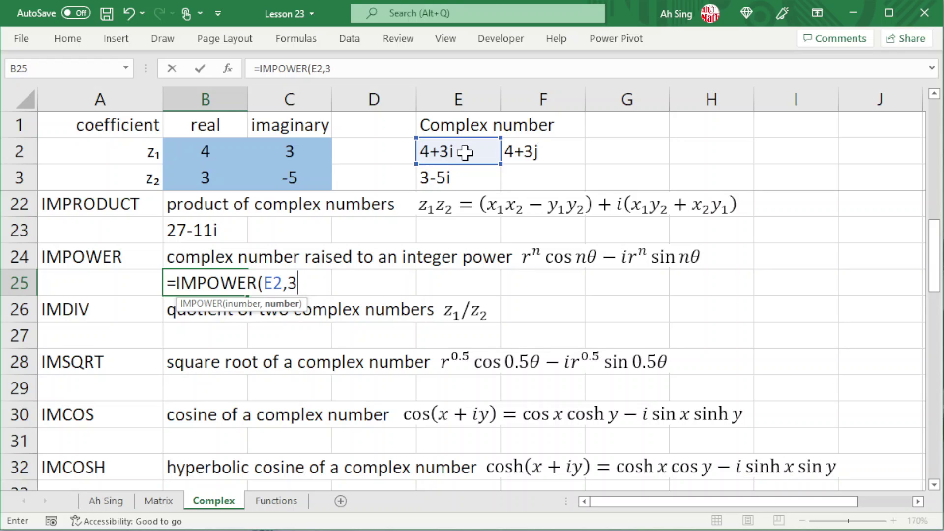
{"action": "key", "text": "Return"}
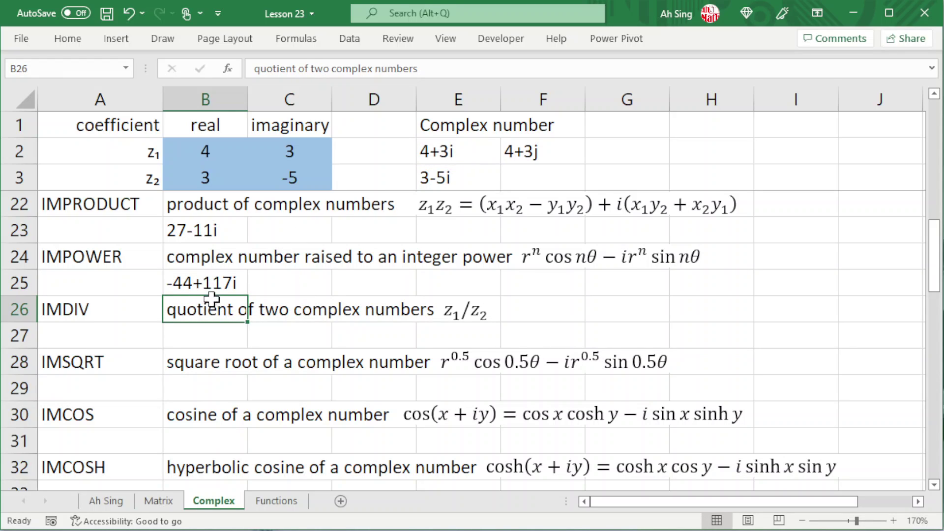
{"action": "key", "text": "Return"}
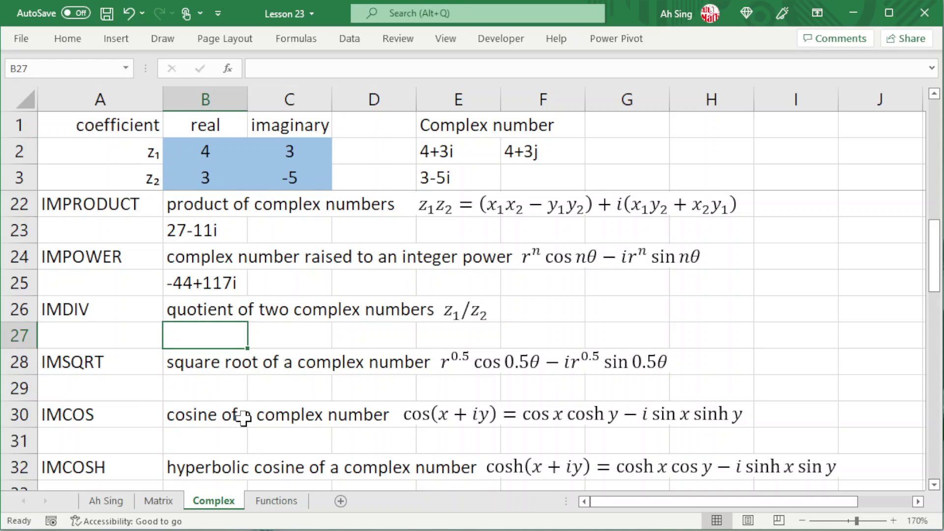
Step: Enter =IMDIV(E2,E3) in B27 to compute the quotient z1/z2
{"action": "type", "text": "=IM"}
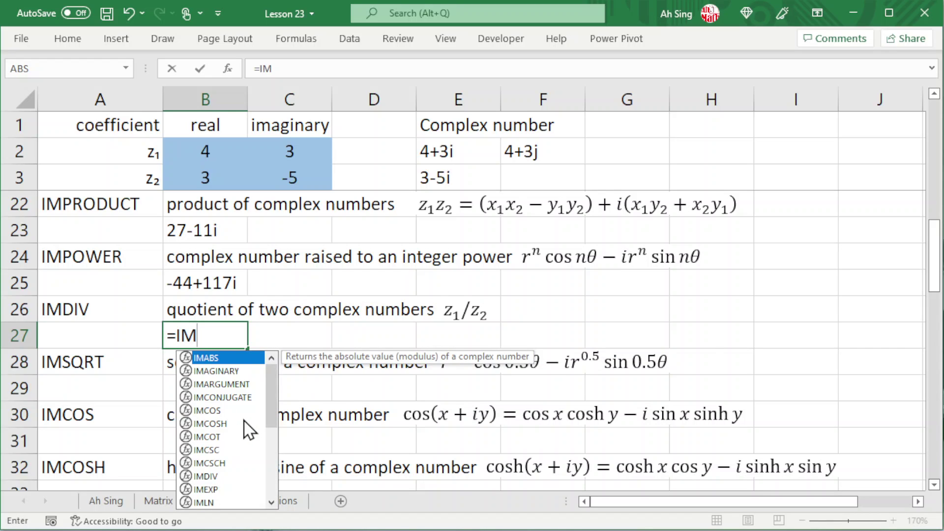
{"action": "type", "text": "DIV("}
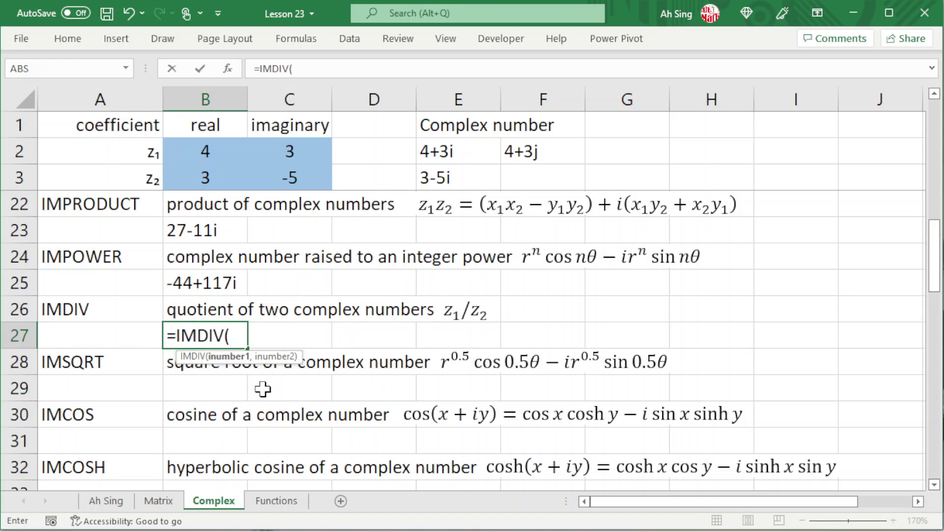
{"action": "left_click", "coordinate": [465, 155]}
{"action": "type", "text": ","}
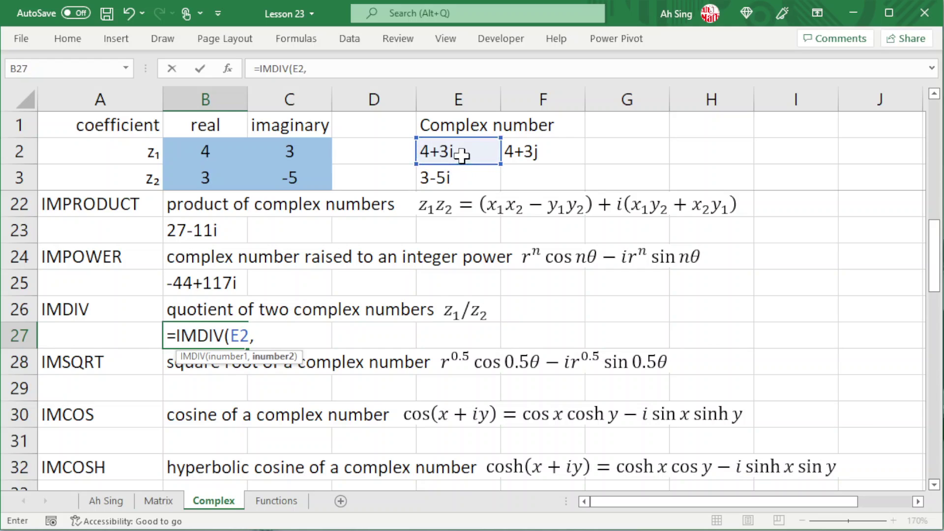
{"action": "left_click", "coordinate": [460, 174]}
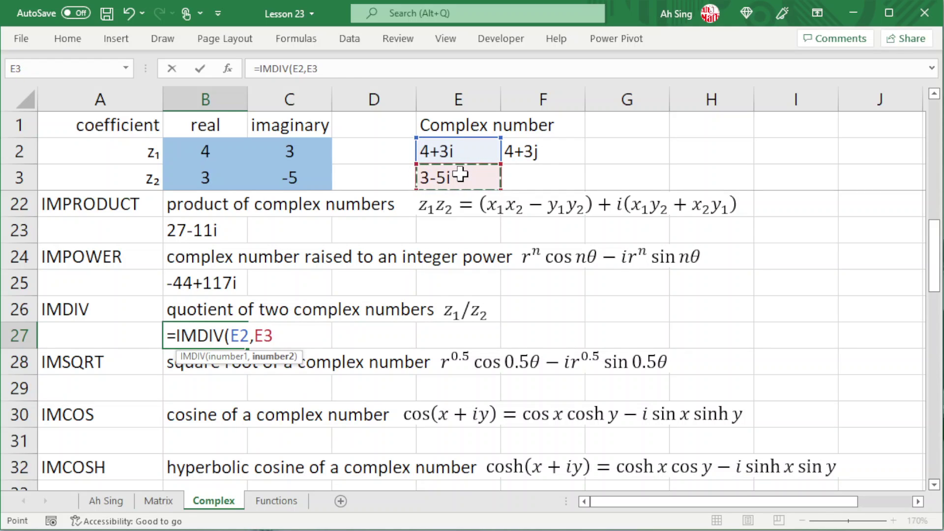
{"action": "key", "text": "Return"}
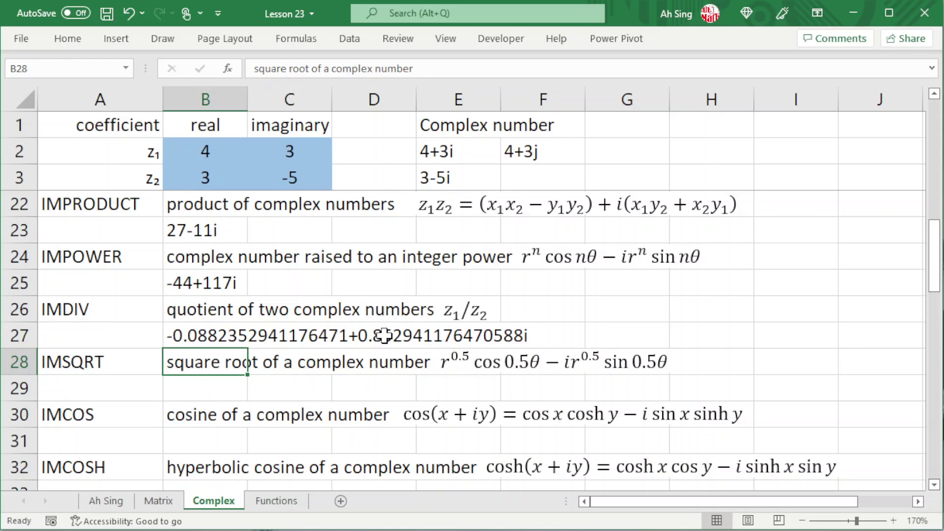
Step: Wrap B27's formula as =ROUND(IMDIV(E2,E3),4), which returns #VALUE!
{"action": "left_click", "coordinate": [185, 329]}
{"action": "double_click", "coordinate": [185, 329]}
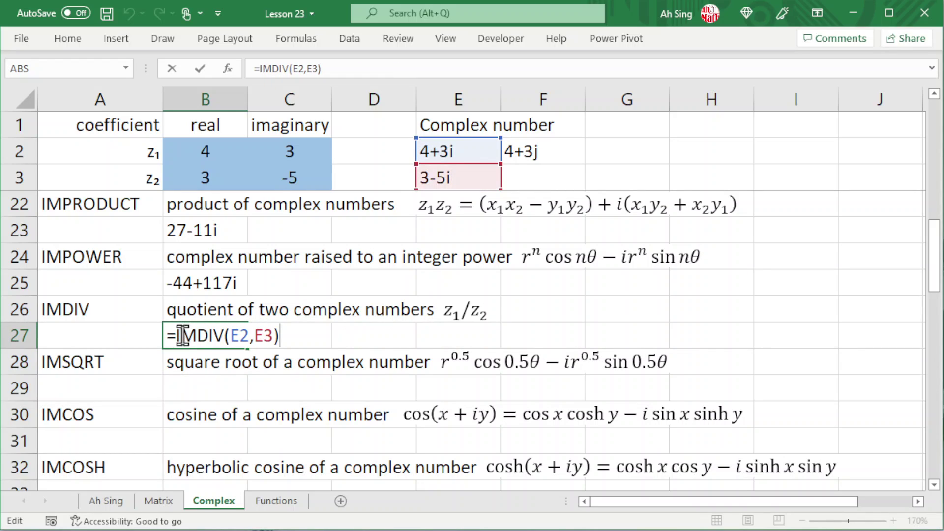
{"action": "type", "text": "ROUND("}
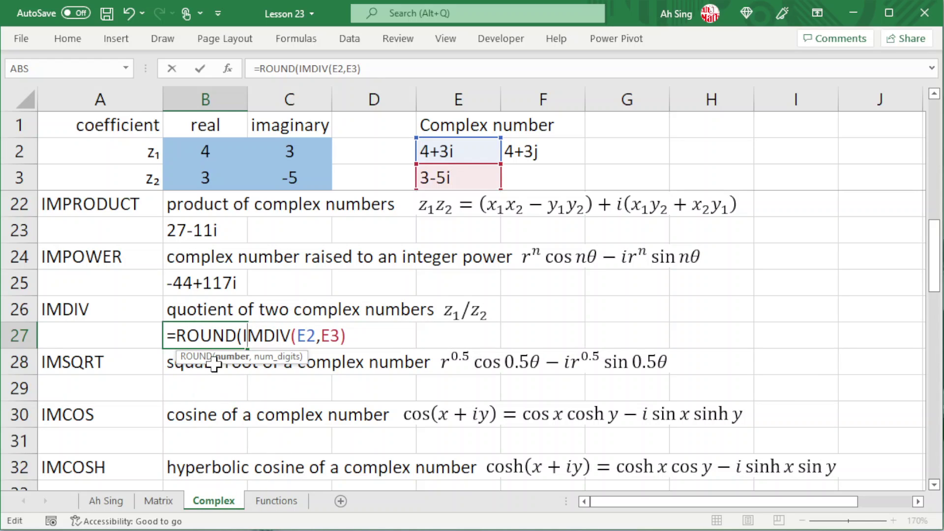
{"action": "key", "text": "Right"}
{"action": "key", "text": "Right"}
{"action": "key", "text": "Right"}
{"action": "key", "text": "Right"}
{"action": "key", "text": "Right"}
{"action": "key", "text": "Right"}
{"action": "key", "text": "Right"}
{"action": "key", "text": "Right"}
{"action": "key", "text": "Right"}
{"action": "key", "text": "Right"}
{"action": "key", "text": "Right"}
{"action": "key", "text": "Right"}
{"action": "type", "text": ",4)"}
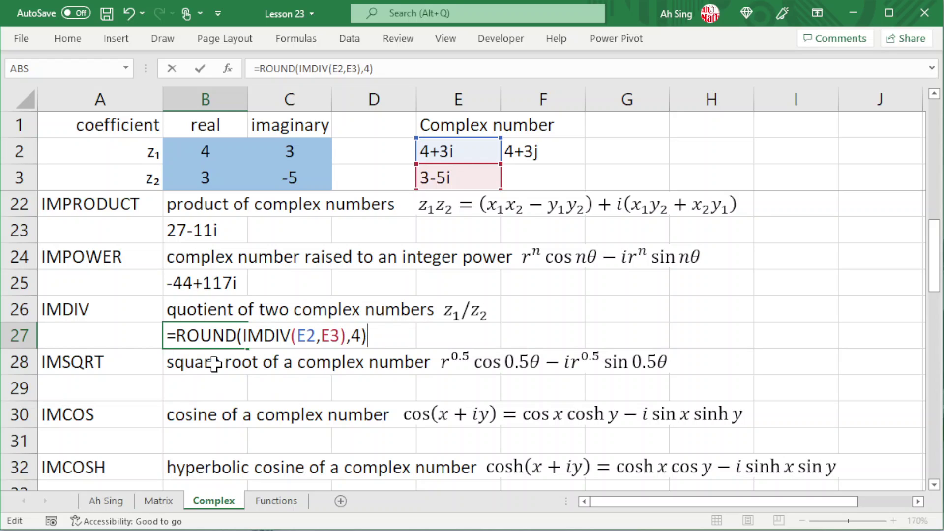
{"action": "key", "text": "Return"}
Step: Change B27 to =ROUND(IMREAL(IMDIV(E2,E3)),4) and select that expression to copy
{"action": "left_click", "coordinate": [214, 337]}
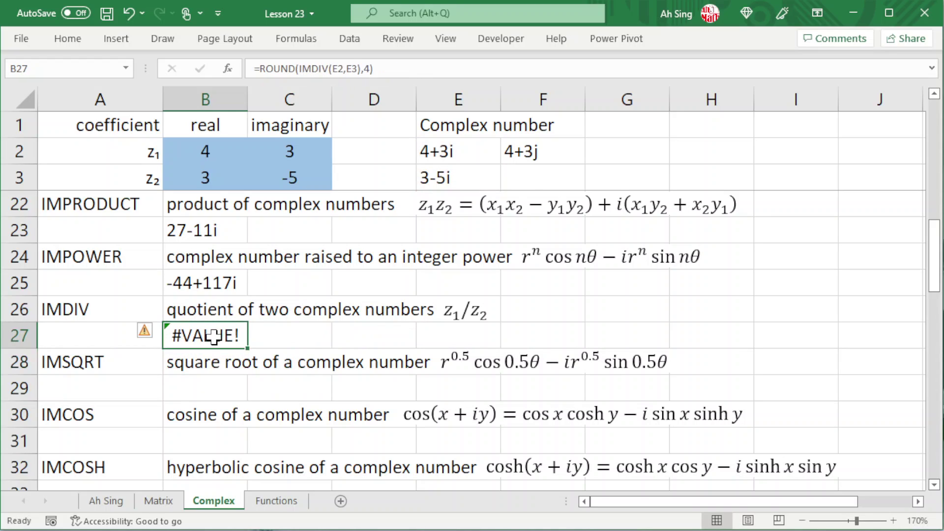
{"action": "double_click", "coordinate": [209, 337]}
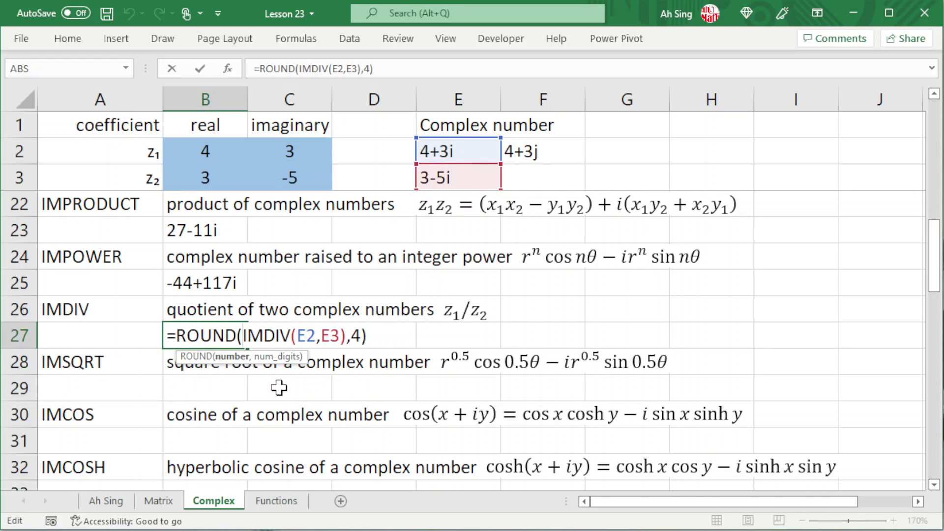
{"action": "type", "text": "IMREA"}
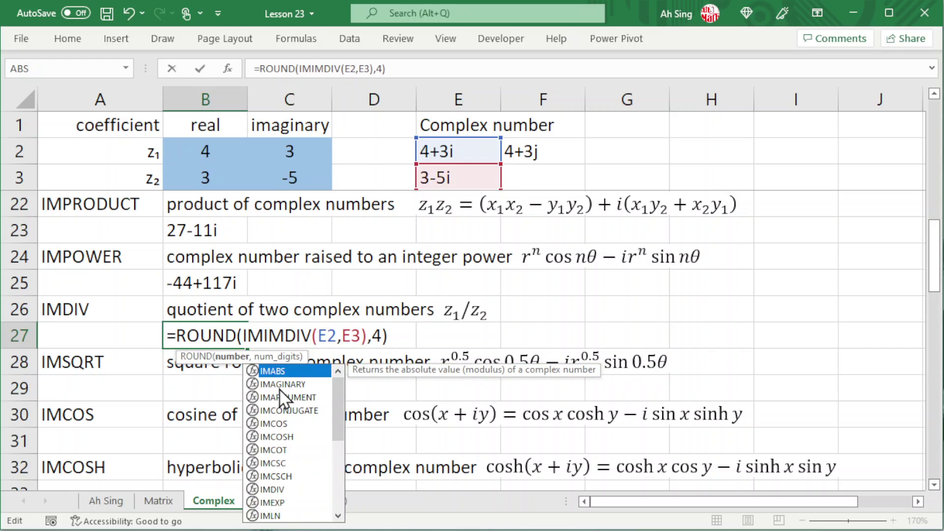
{"action": "type", "text": "L"}
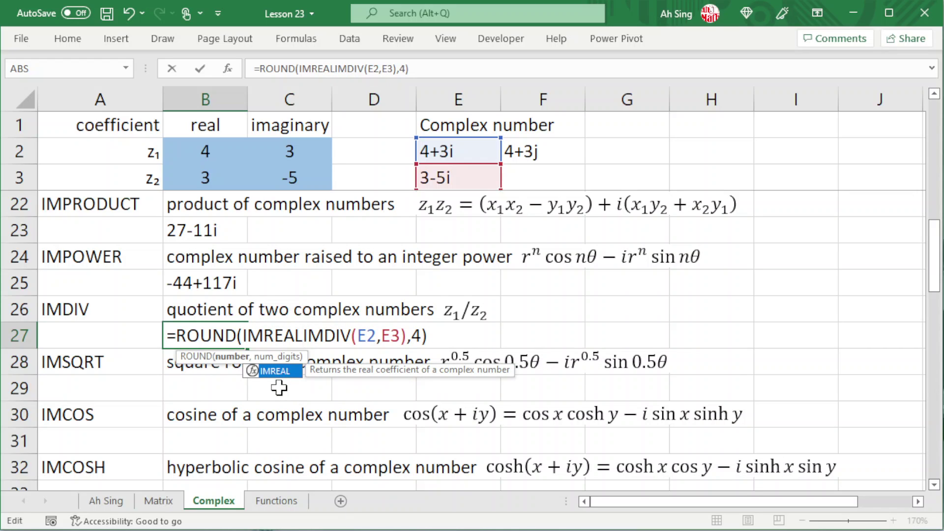
{"action": "type", "text": "("}
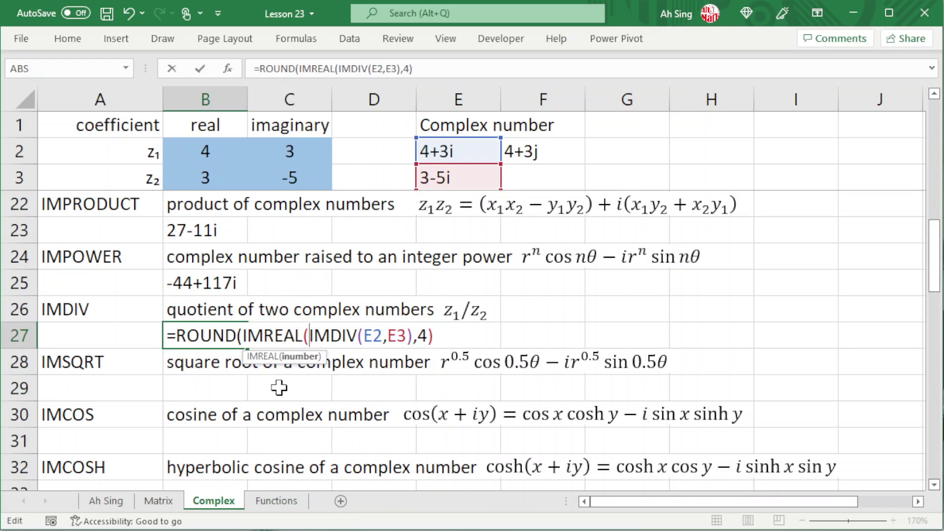
{"action": "left_click", "coordinate": [414, 335]}
{"action": "type", "text": ")"}
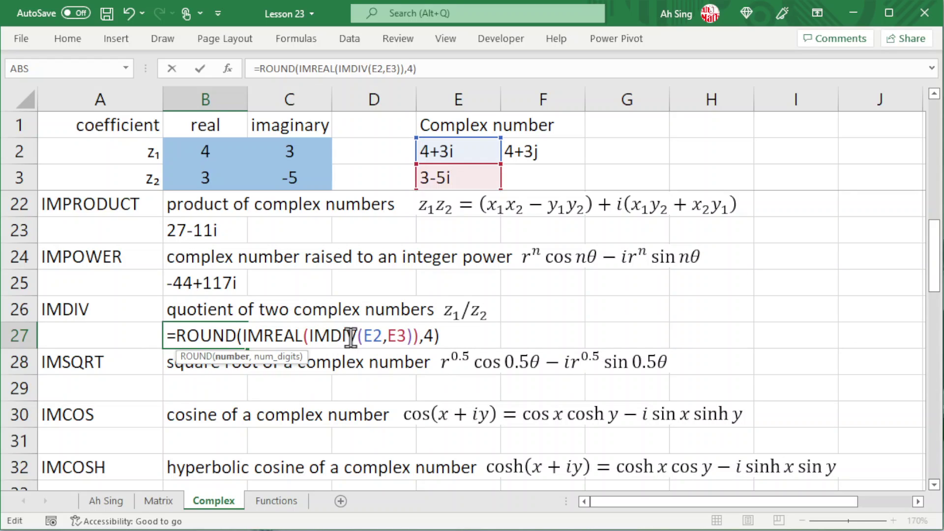
{"action": "left_click_drag", "start_coordinate": [445, 336], "coordinate": [178, 334]}
{"action": "key", "text": "ctrl+c"}
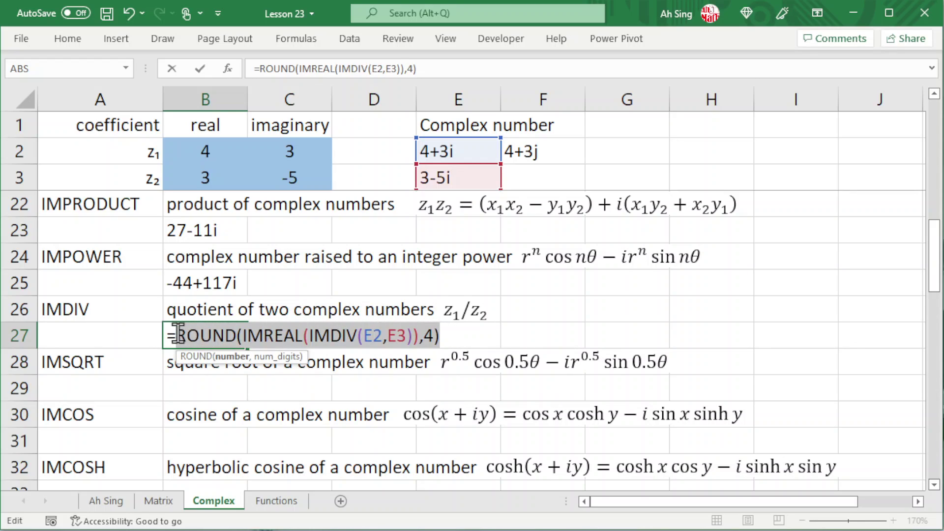
Step: Combine rounded IMREAL and IMAGINARY parts with COMPLEX in B27, showing -0.0882+0.8529i
{"action": "left_click", "coordinate": [176, 335]}
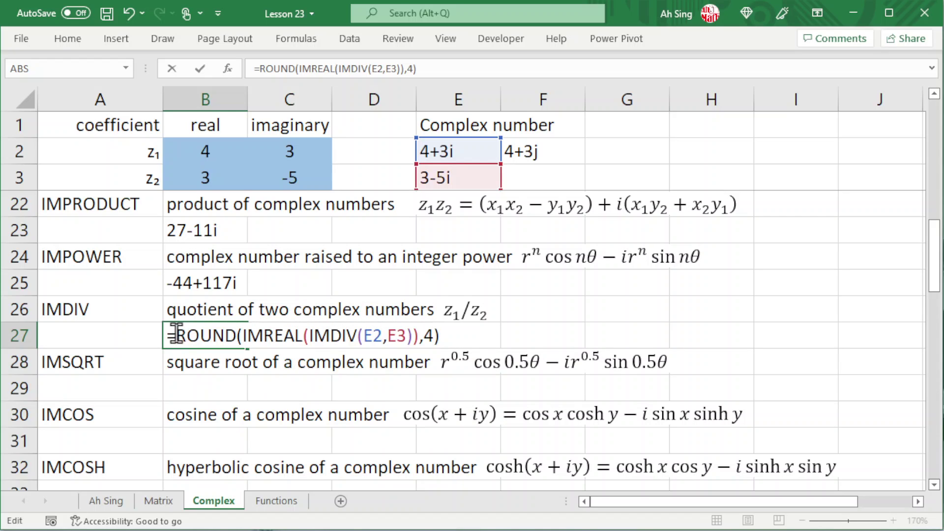
{"action": "type", "text": "COMPL"}
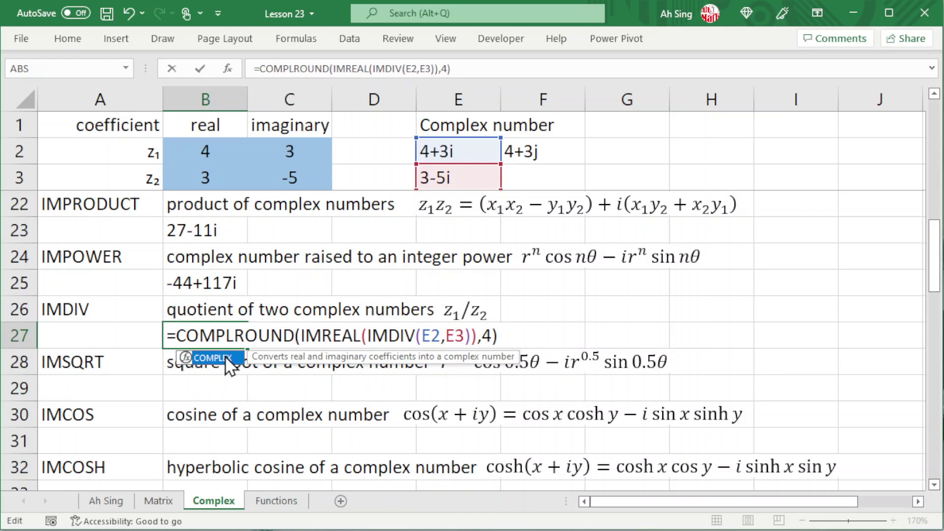
{"action": "type", "text": "EX("}
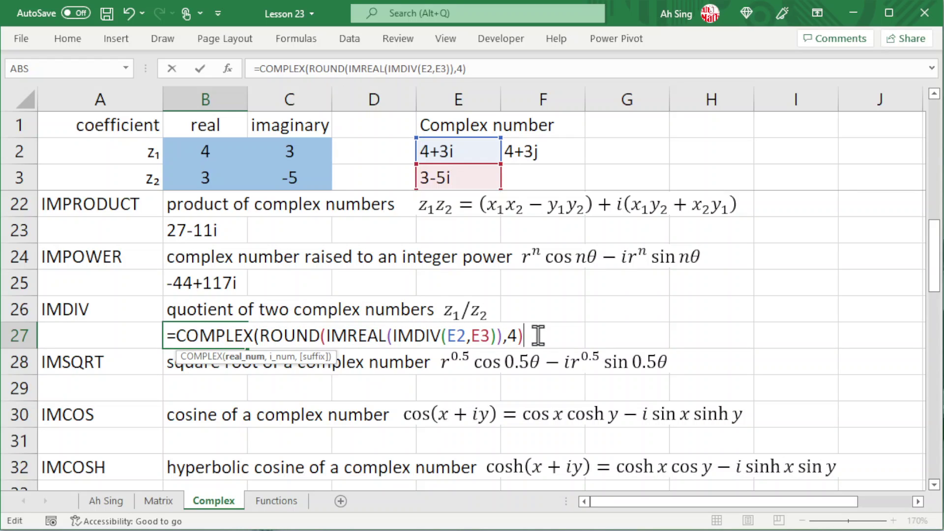
{"action": "type", "text": ","}
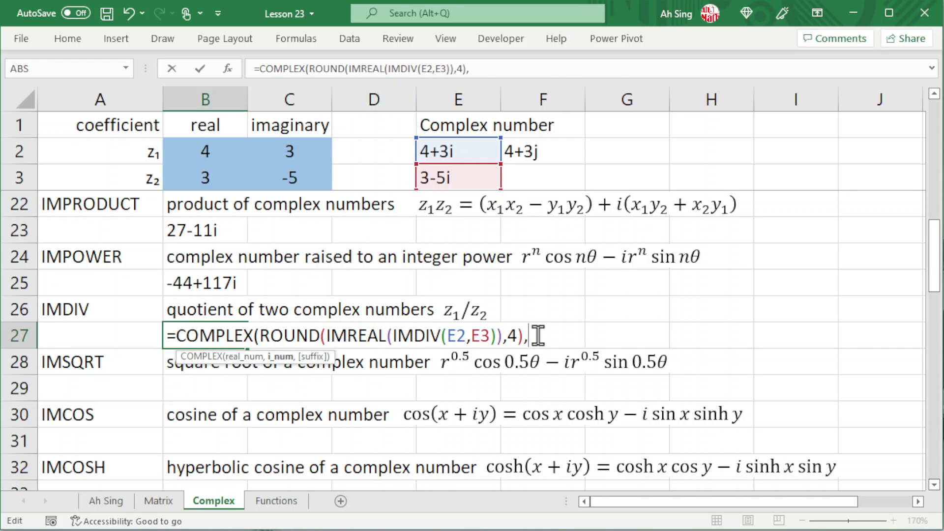
{"action": "key", "text": "ctrl+v"}
{"action": "left_click_drag", "start_coordinate": [616, 336], "coordinate": [646, 336]}
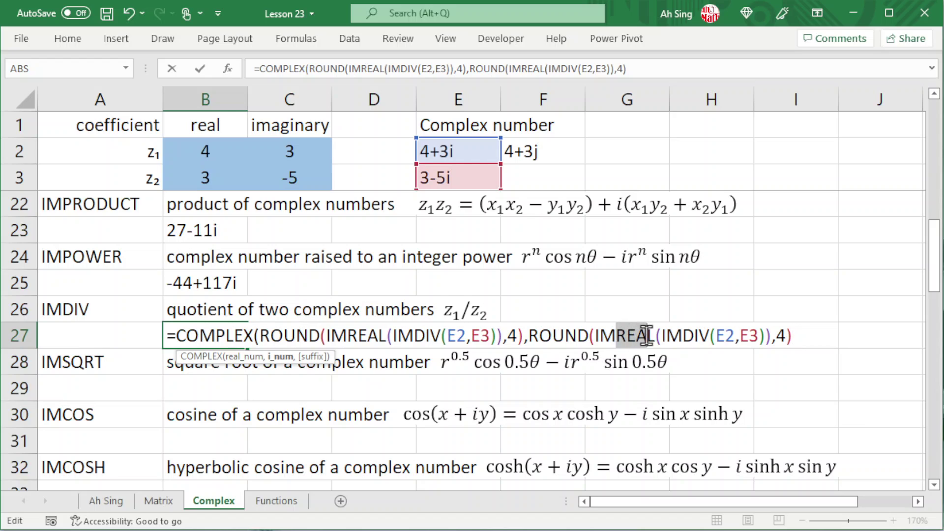
{"action": "type", "text": "IM"}
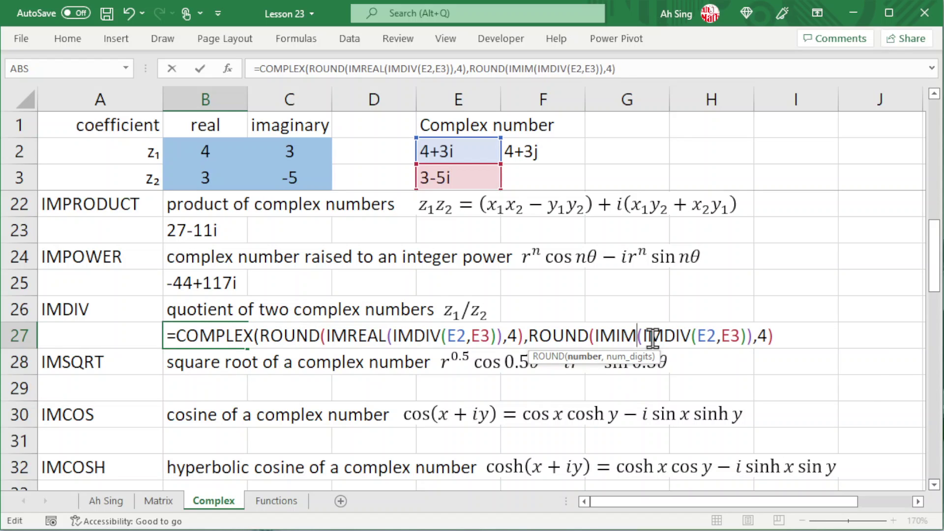
{"action": "type", "text": "AGINARY"}
{"action": "key", "text": "Return"}
{"action": "key", "text": "Return"}
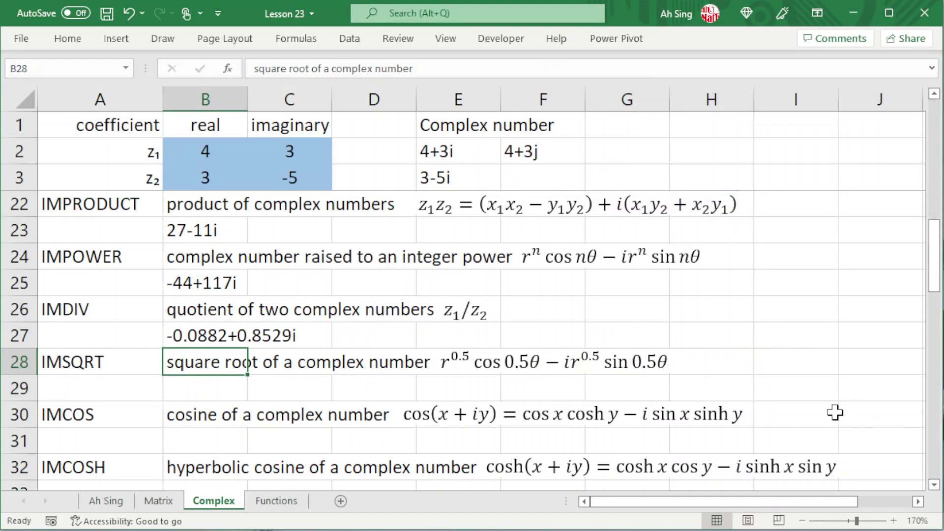
{"action": "left_click", "coordinate": [205, 338]}
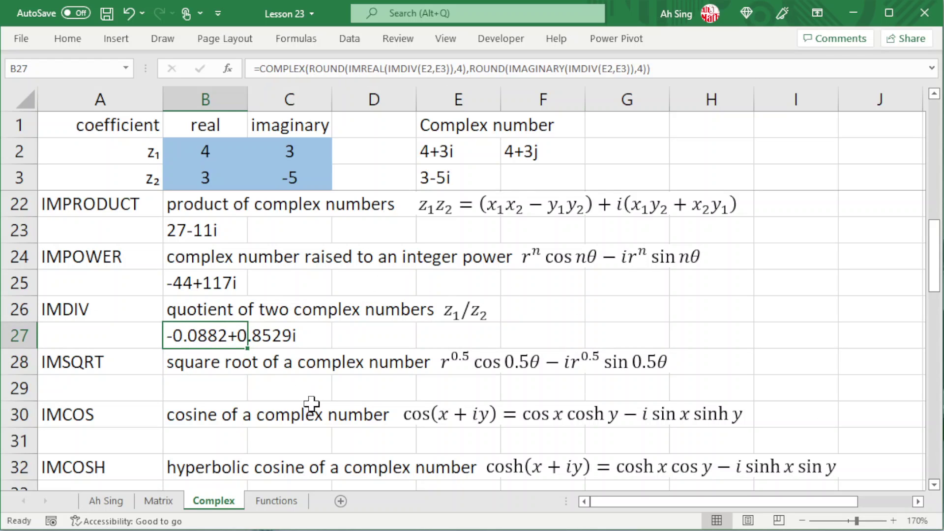